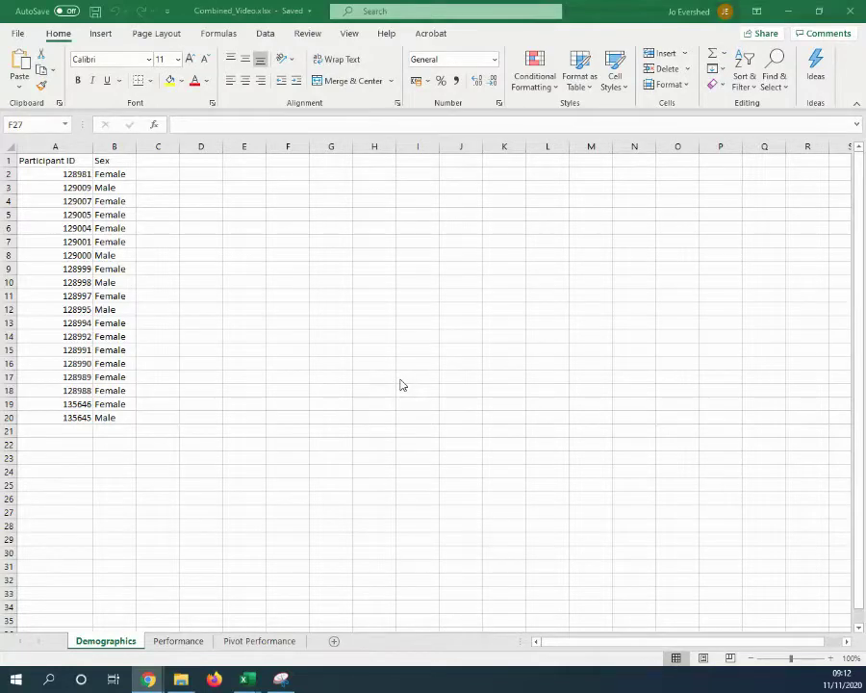
# Select the participant ID and Sex list on the Demographics sheet
pyautogui.moveTo(23, 160); pyautogui.dragTo(114, 413)
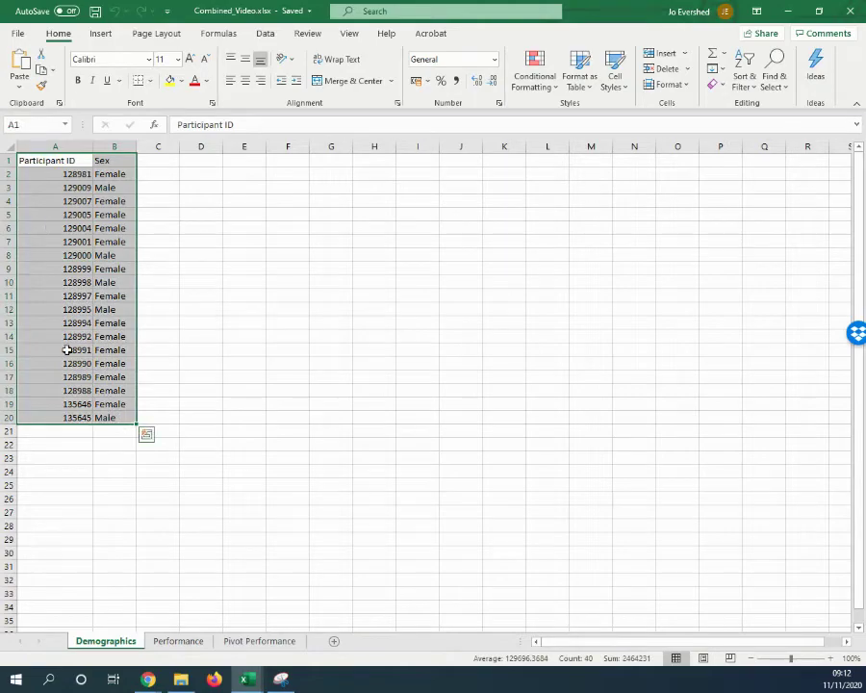
pyautogui.moveTo(69, 173); pyautogui.dragTo(69, 388)
pyautogui.moveTo(106, 187); pyautogui.dragTo(121, 350)
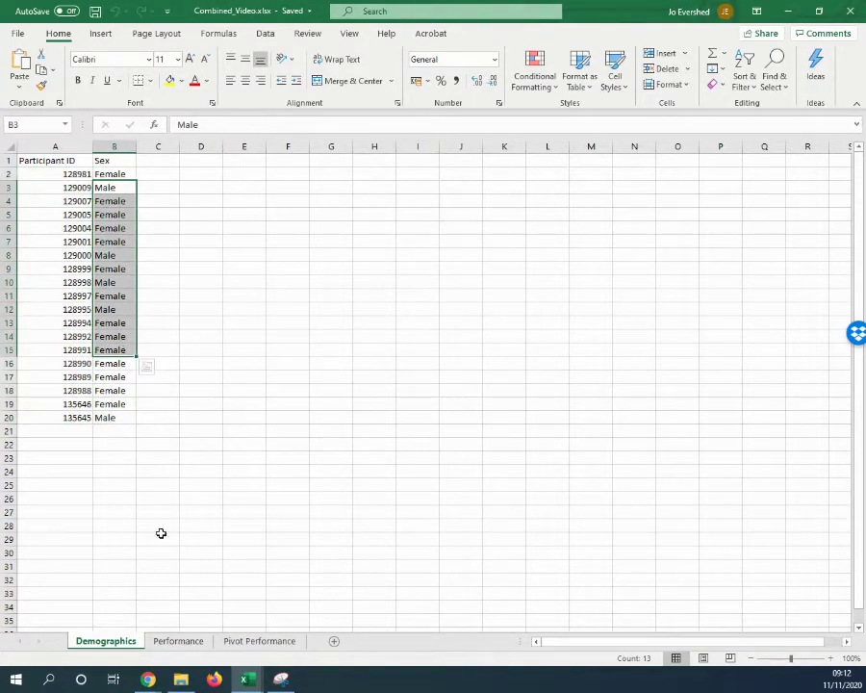
# Look over the Performance data and the Pivot Performance field setup, ending on Performance
pyautogui.click(178, 641)
pyautogui.click(99, 230)
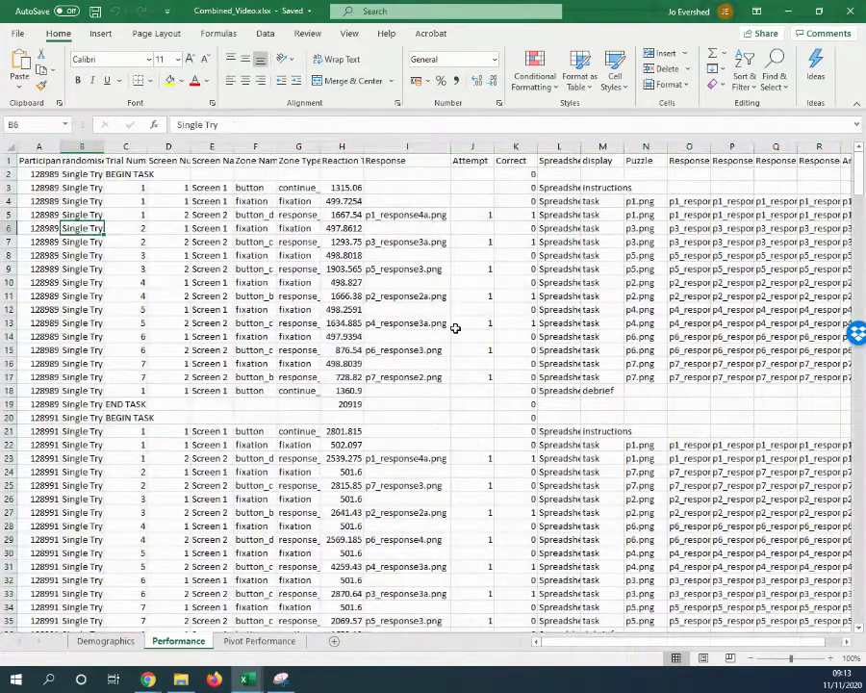
pyautogui.click(106, 641)
pyautogui.click(180, 641)
pyautogui.click(274, 640)
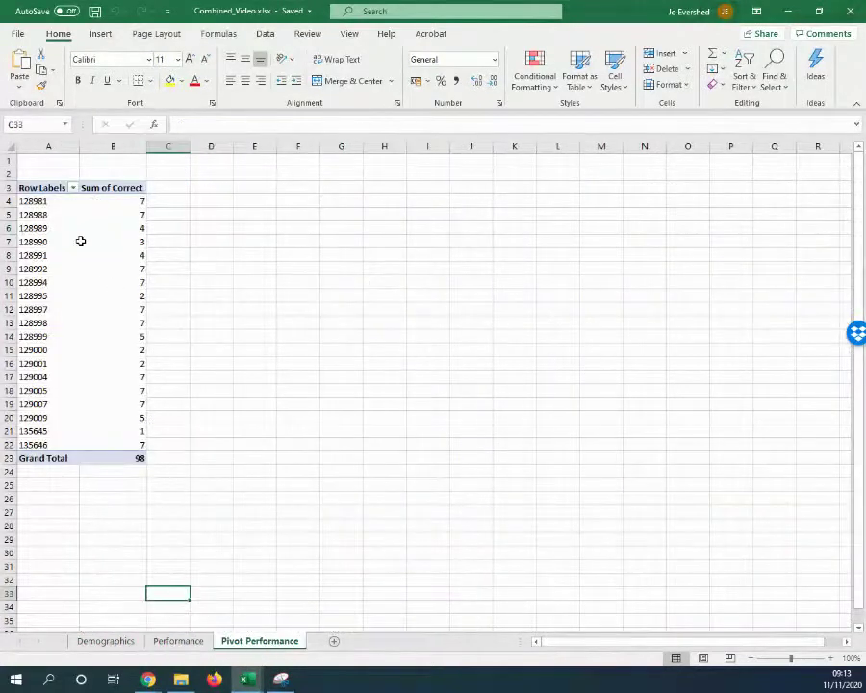
pyautogui.moveTo(27, 214); pyautogui.dragTo(85, 231)
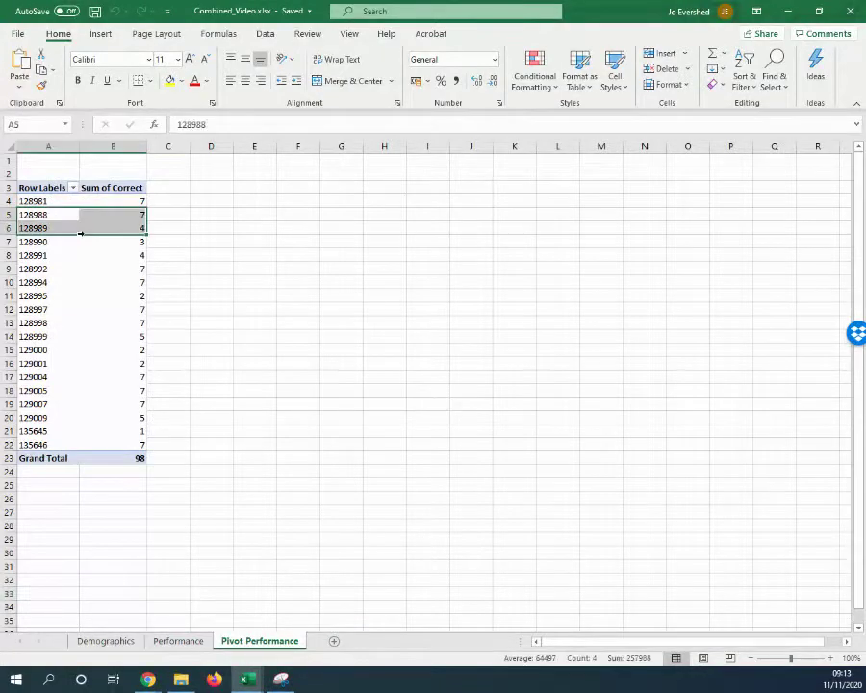
pyautogui.click(183, 641)
# Select all the Performance data and insert a PivotTable on a new sheet
pyautogui.click(37, 162)
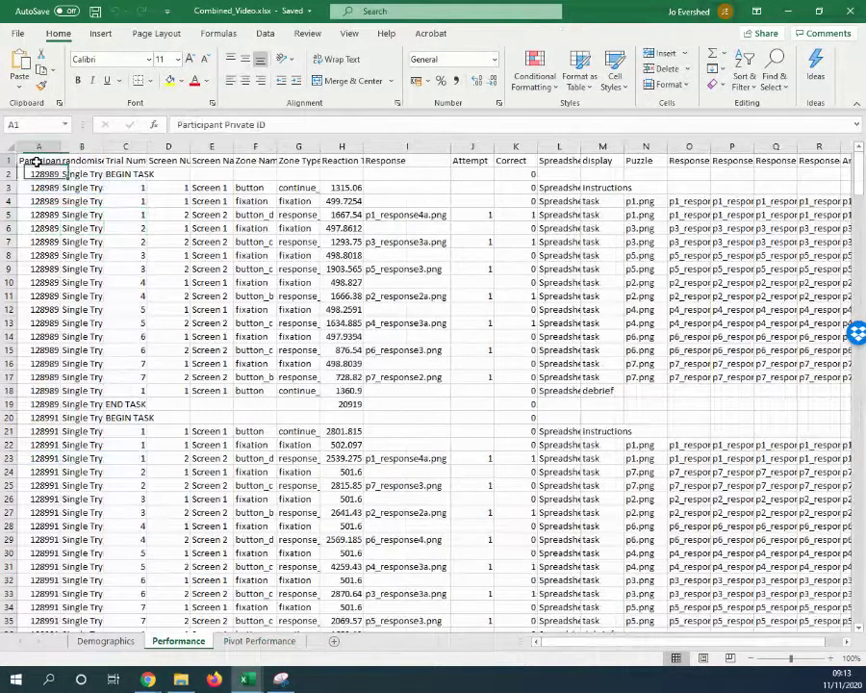
pyautogui.hotkey('ctrl', 'shift', 'Right')
pyautogui.hotkey('ctrl', 'shift', 'Down')
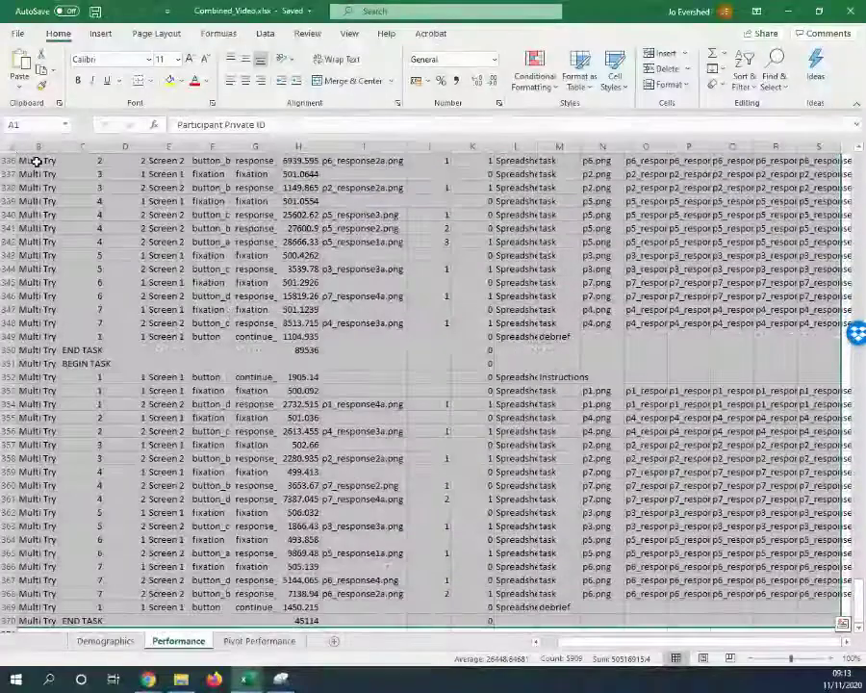
pyautogui.click(100, 33)
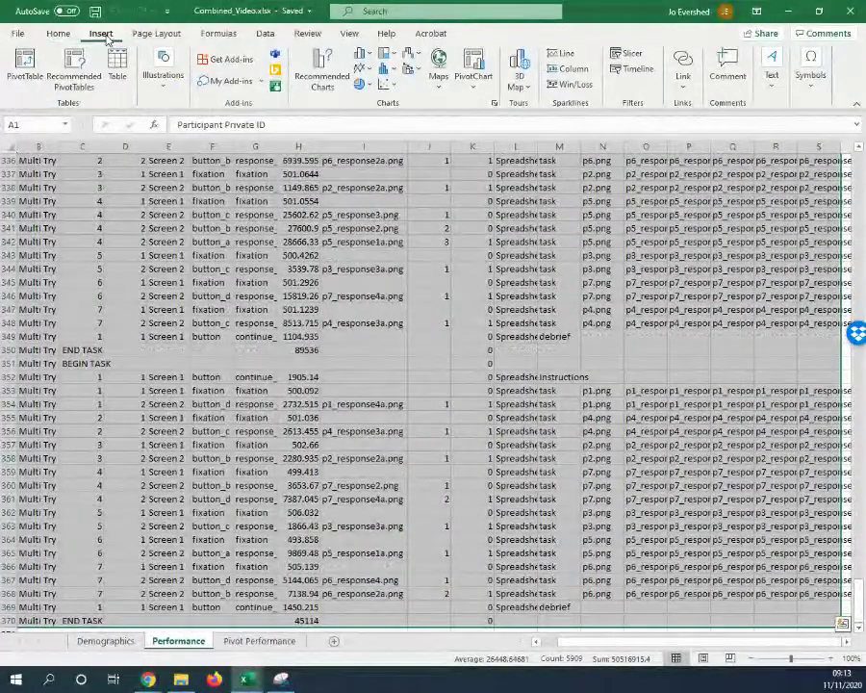
pyautogui.click(21, 73)
pyautogui.click(620, 610)
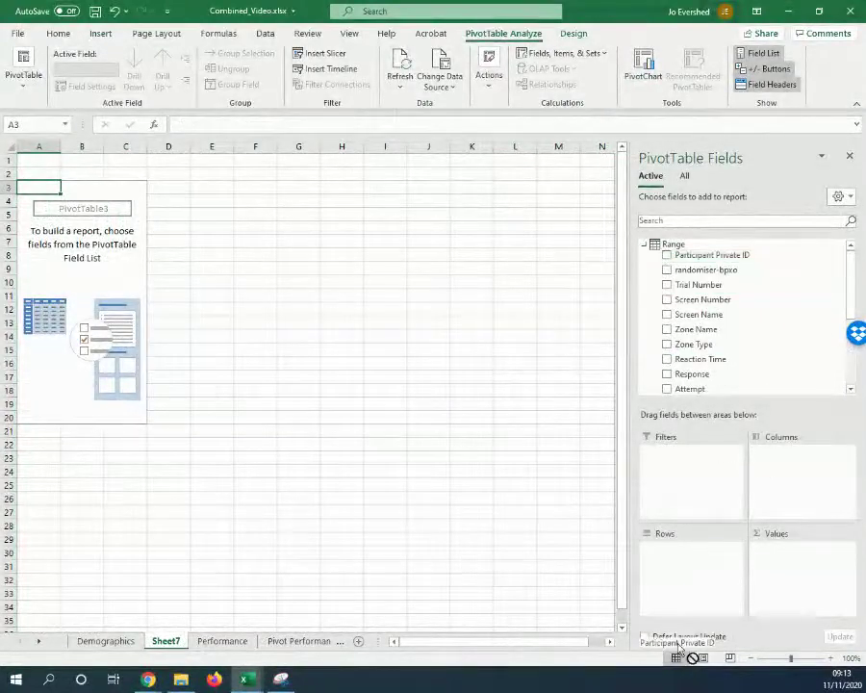
# Put Participant Private ID in Rows and Correct in Values
pyautogui.moveTo(710, 255); pyautogui.dragTo(686, 571)
pyautogui.scroll(-3, 717, 337)
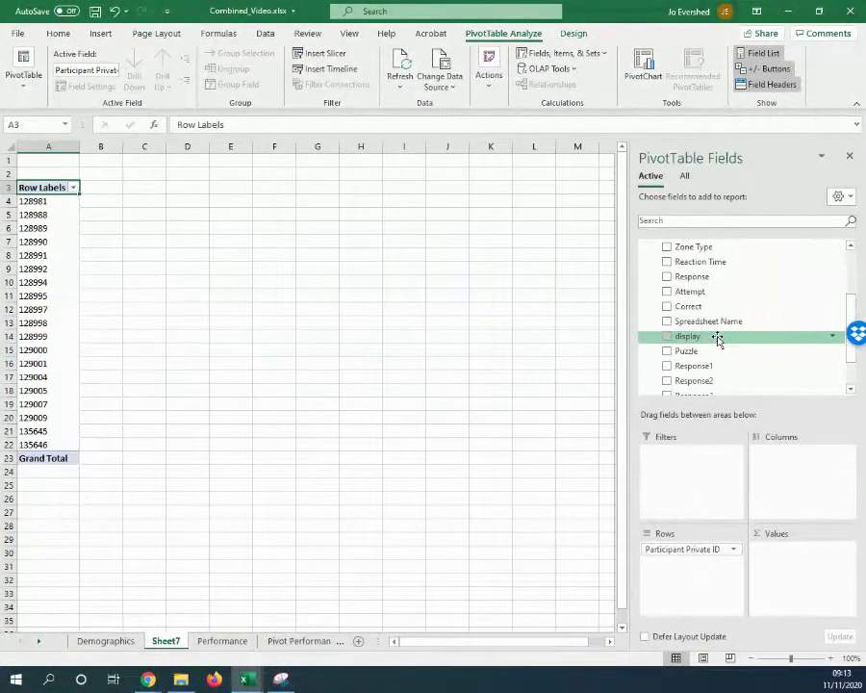
pyautogui.moveTo(690, 306); pyautogui.dragTo(797, 577)
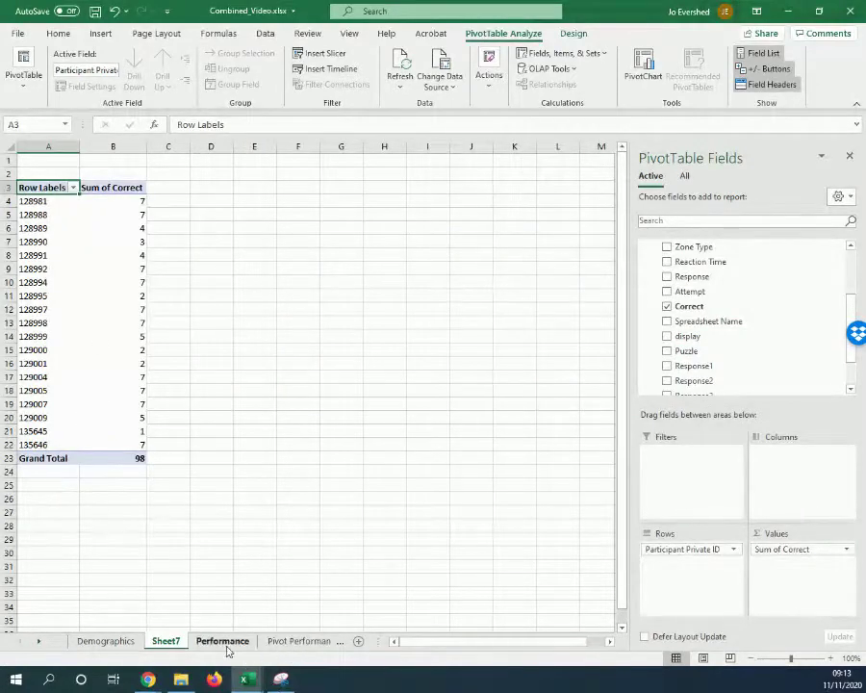
# Compare Sheet7's pivot with the Pivot Performance sheet
pyautogui.click(298, 641)
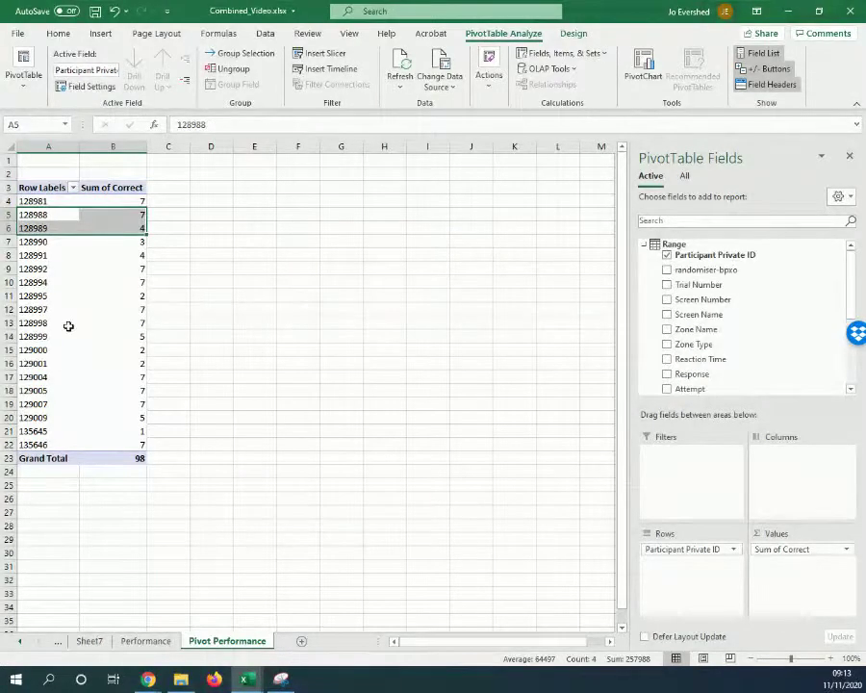
pyautogui.click(90, 641)
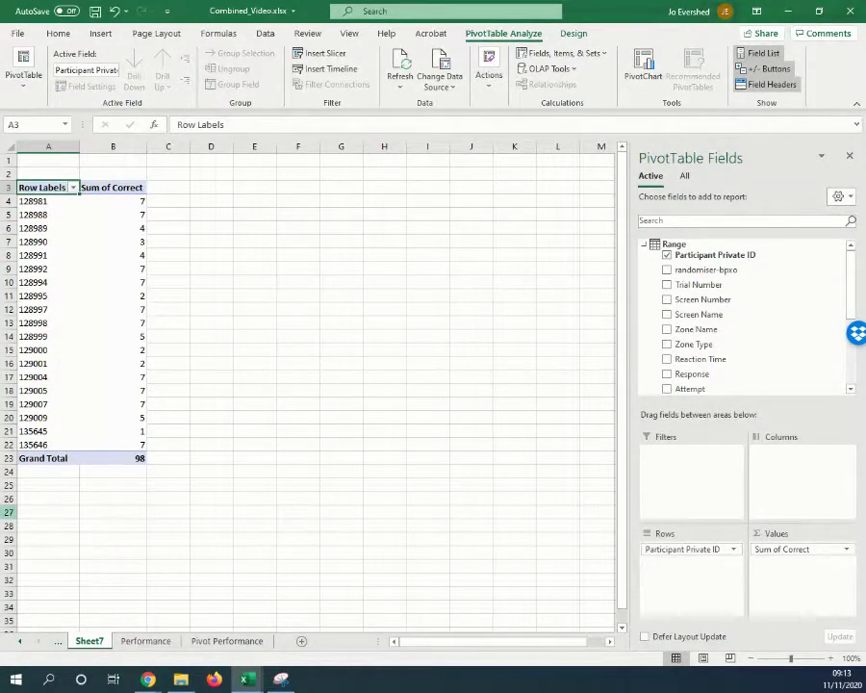
pyautogui.click(21, 641)
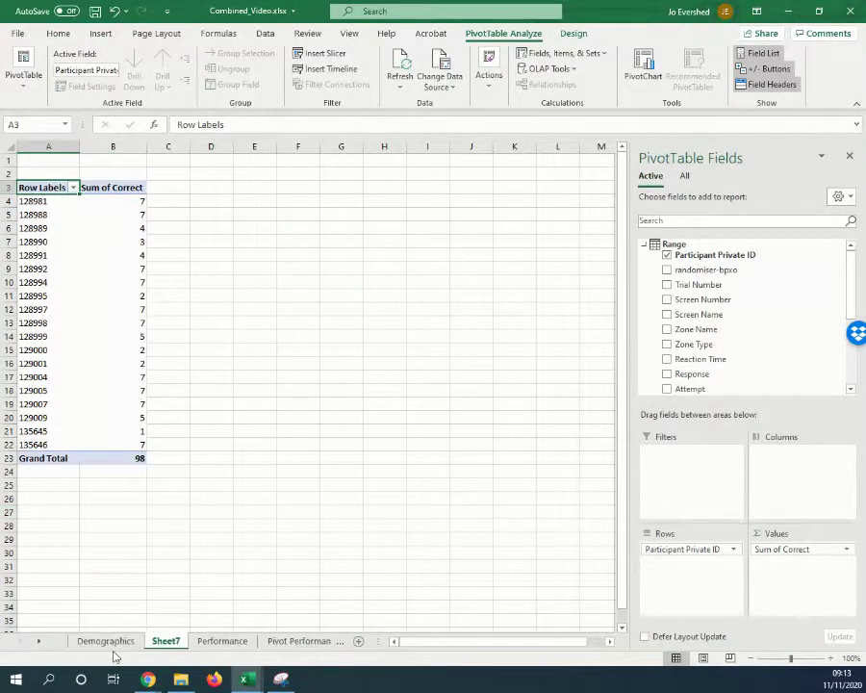
# Delete Sheet7 permanently
pyautogui.rightClick(177, 643)
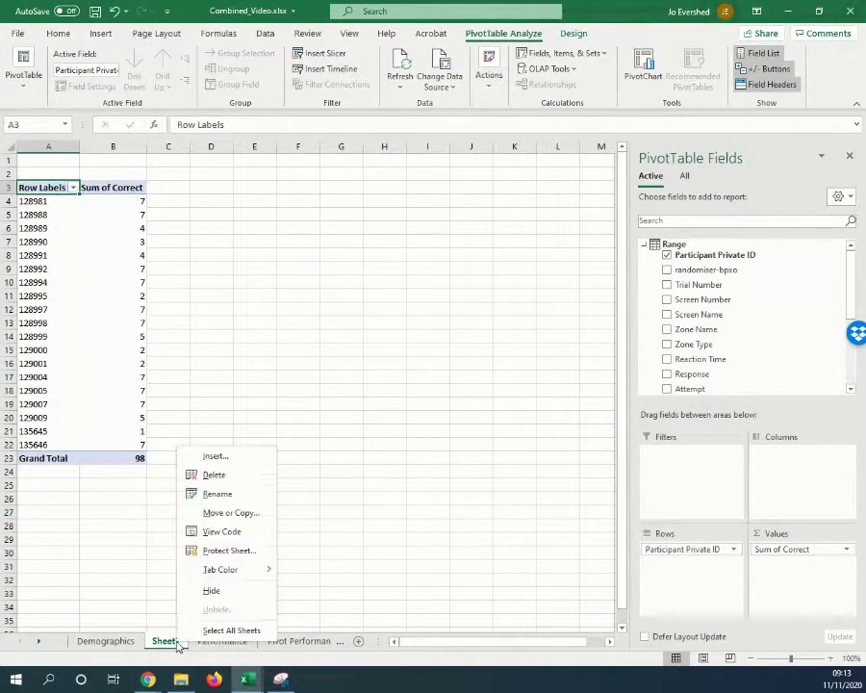
pyautogui.click(213, 474)
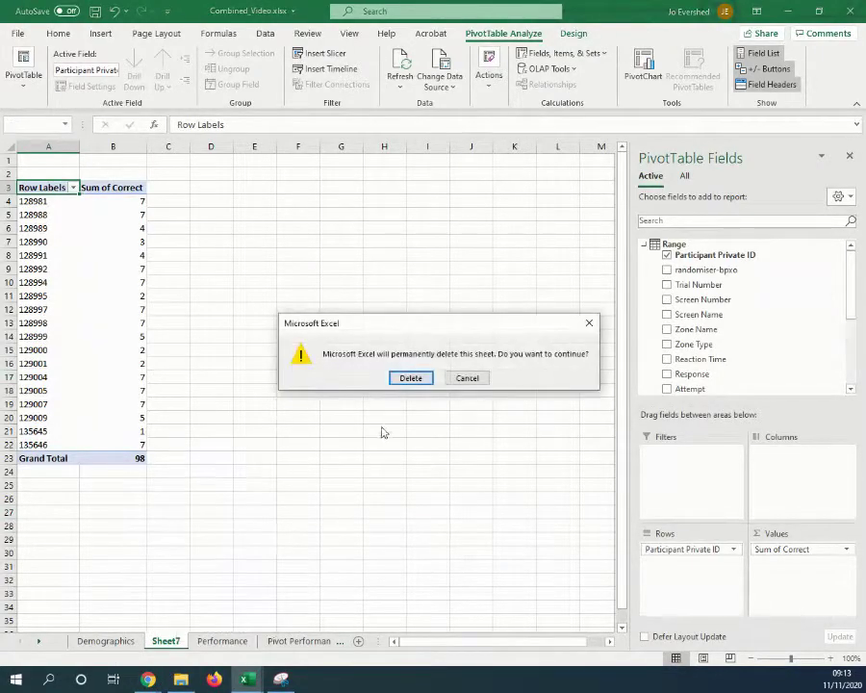
pyautogui.click(411, 379)
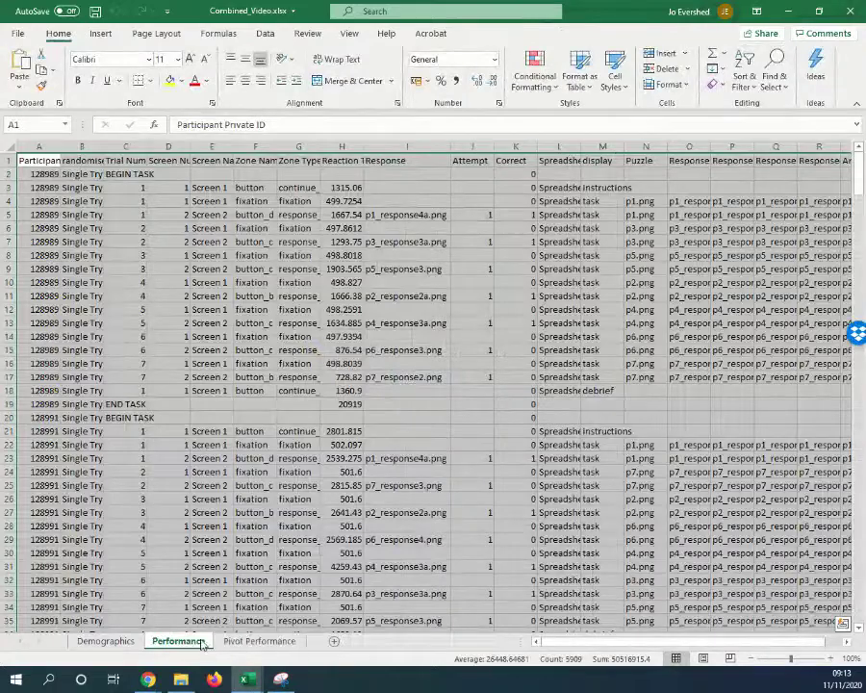
# Copy the Performance sheet as Performance (2) and move it to the end
pyautogui.click(260, 641)
pyautogui.rightClick(185, 641)
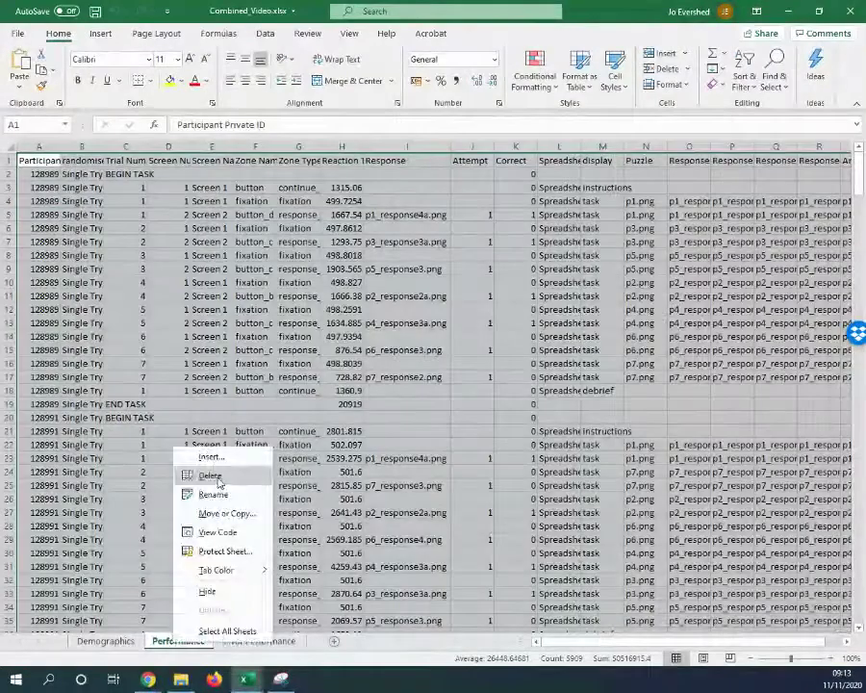
pyautogui.click(223, 513)
pyautogui.click(135, 564)
pyautogui.click(230, 584)
pyautogui.moveTo(114, 646); pyautogui.dragTo(401, 641)
# Insert an empty column B in Performance (2)
pyautogui.rightClick(341, 646)
pyautogui.press('Escape')
pyautogui.click(212, 321)
pyautogui.click(85, 146)
pyautogui.rightClick(84, 145)
pyautogui.click(121, 256)
pyautogui.click(91, 204)
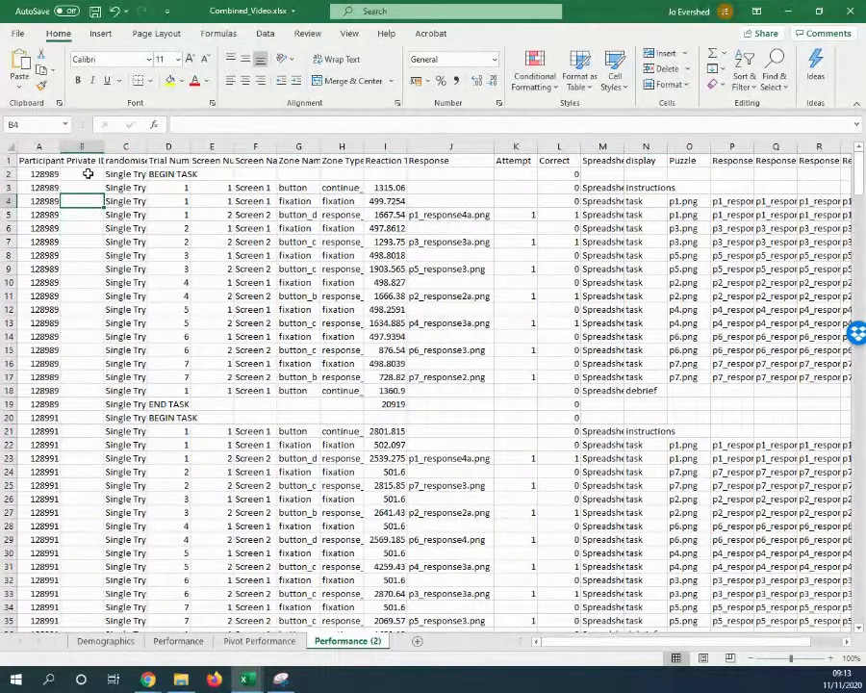
# Enter the header SEX in B1 and begin =index( in B2
pyautogui.click(84, 173)
pyautogui.click(77, 158)
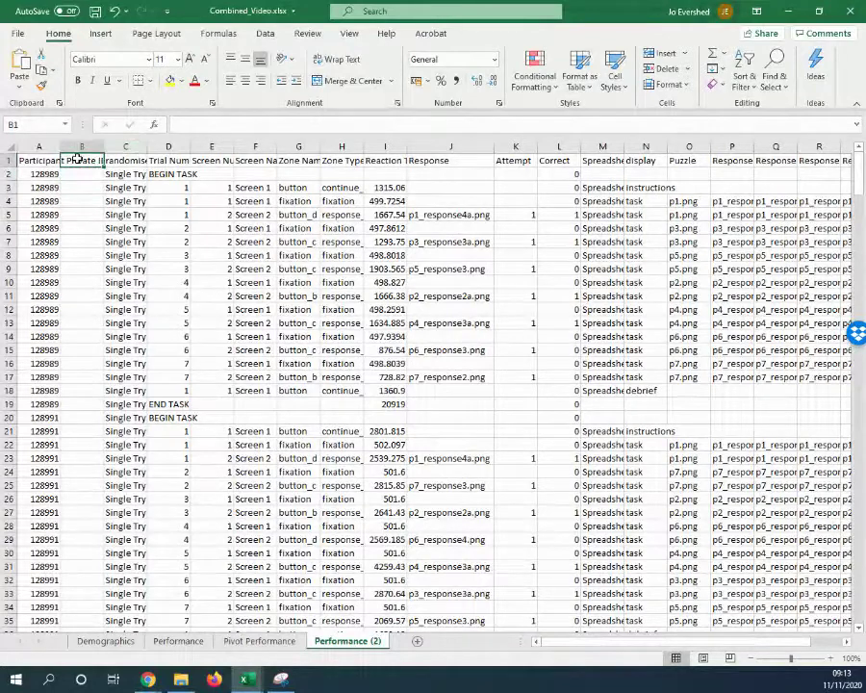
pyautogui.write('SEX')
pyautogui.press('Return')
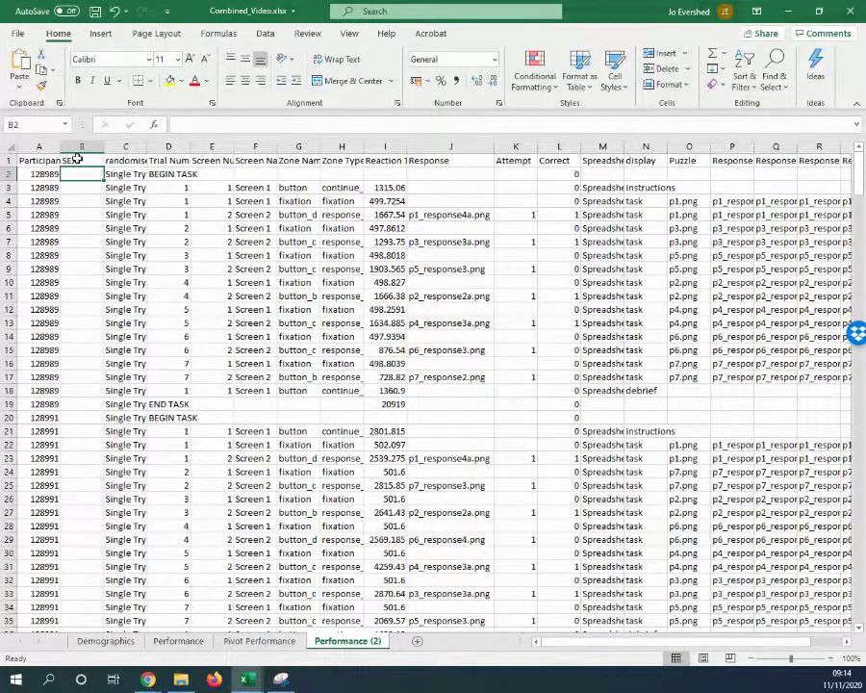
pyautogui.write('=')
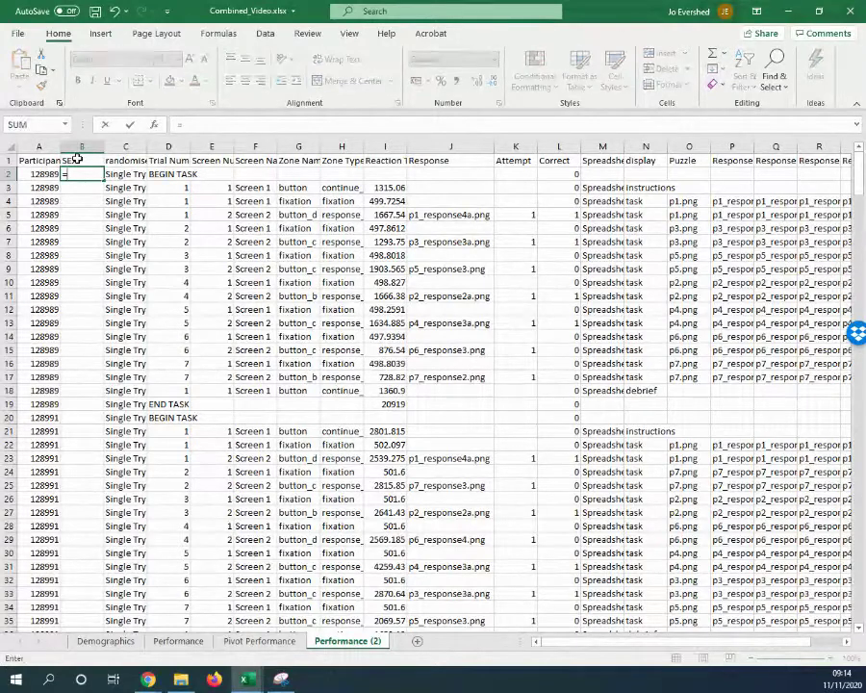
pyautogui.write('index(')
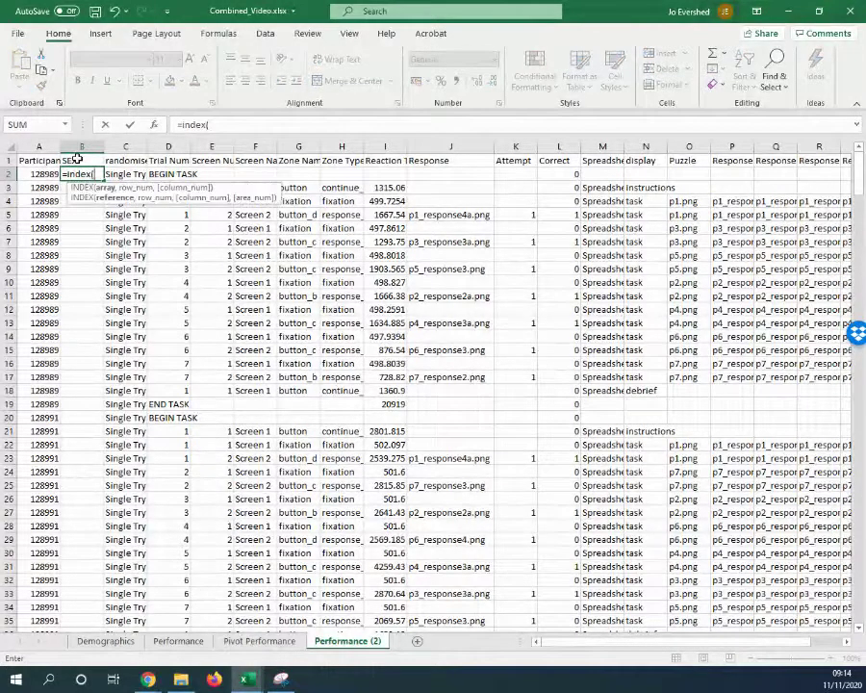
# Set the INDEX range to the absolute Demographics!$B$2:$B$20 sex column
pyautogui.click(119, 644)
pyautogui.click(47, 170)
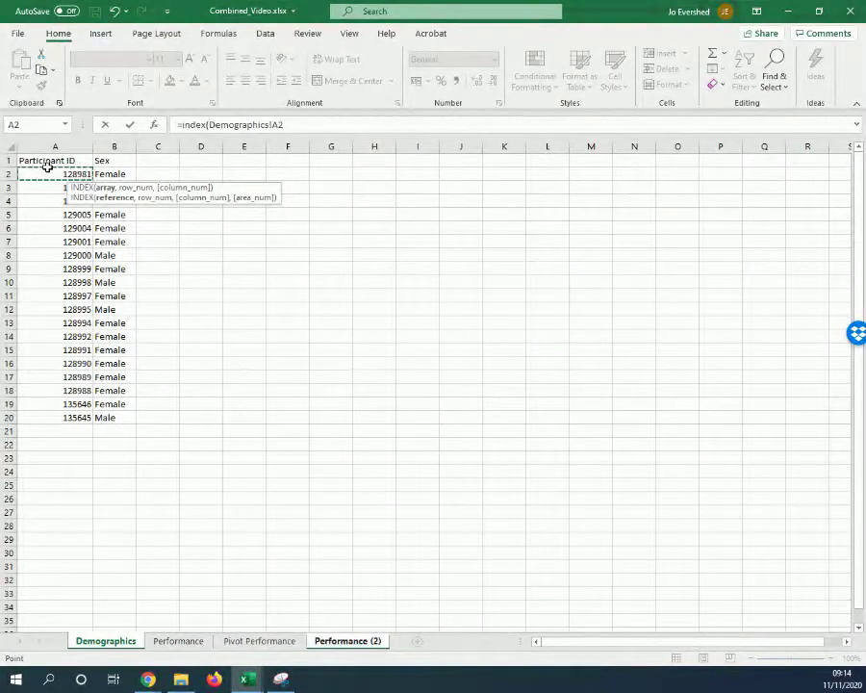
pyautogui.press('Right')
pyautogui.hotkey('ctrl', 'shift', 'Down')
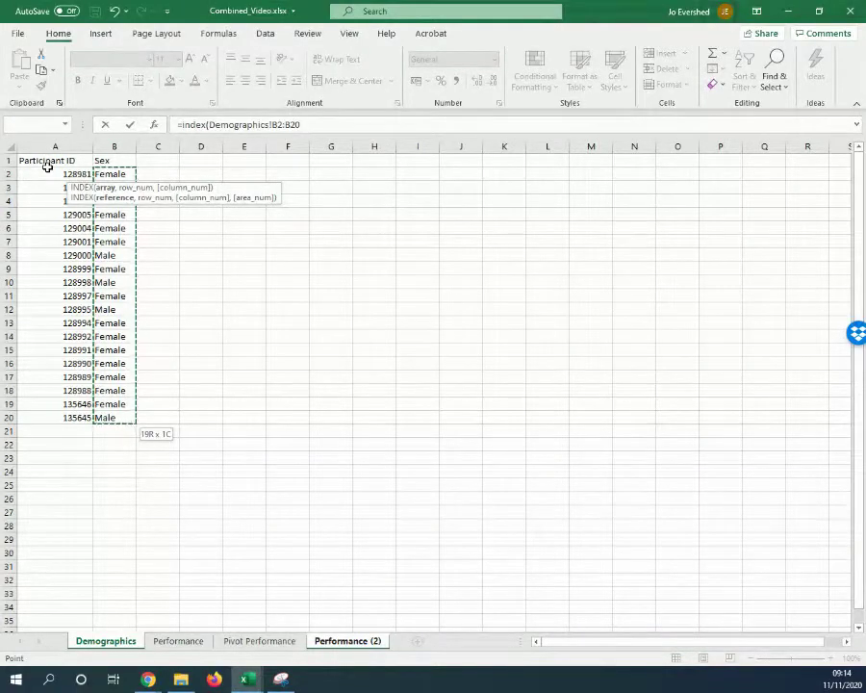
pyautogui.write(',')
pyautogui.press('BackSpace')
pyautogui.press('F4')
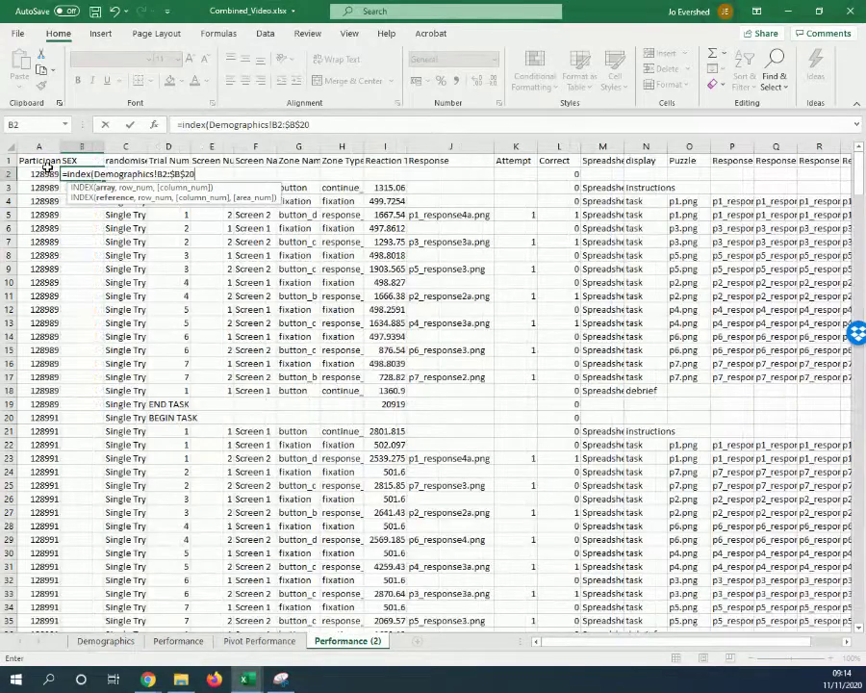
pyautogui.click(280, 125)
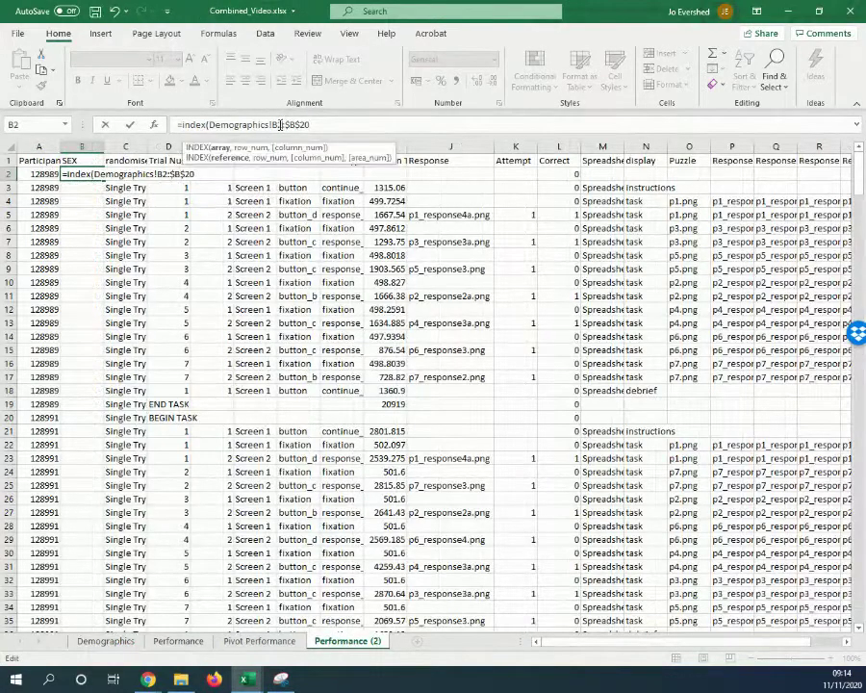
pyautogui.press('F4')
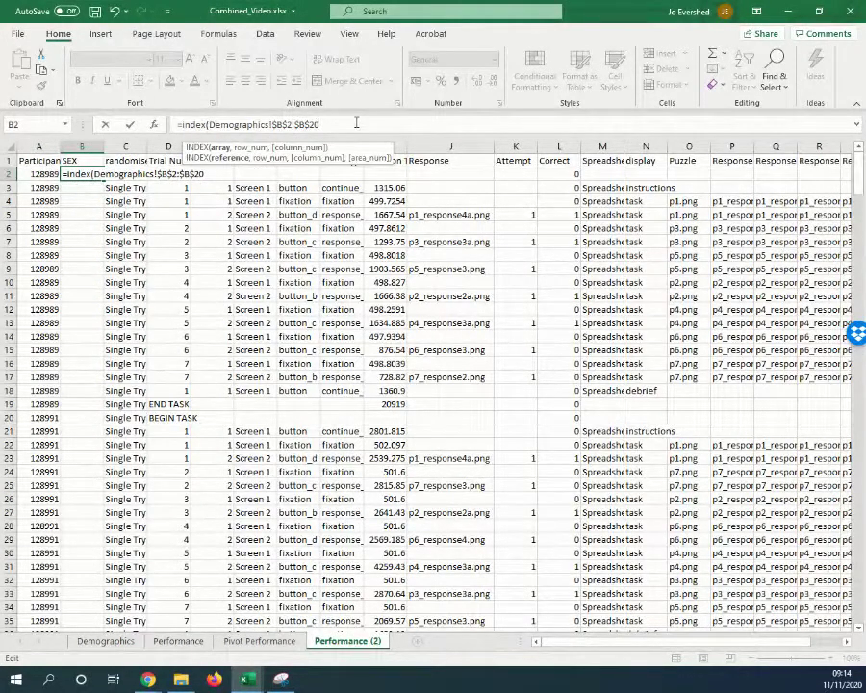
# Add MATCH('Performance (2)'!A2,Demographics!$A$2:$A$20,0) and close the formula
pyautogui.write(',')
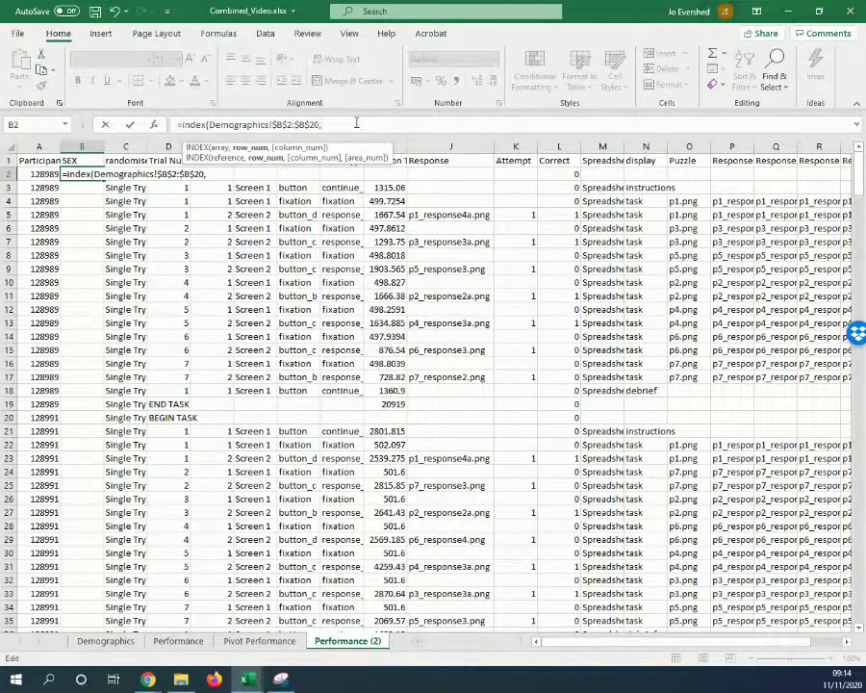
pyautogui.write('match(')
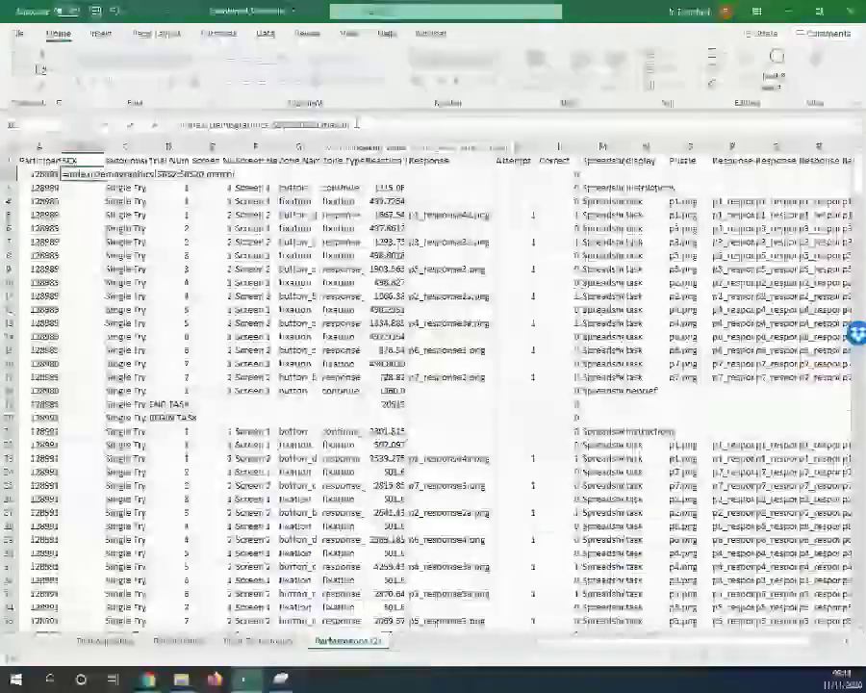
pyautogui.click(50, 173)
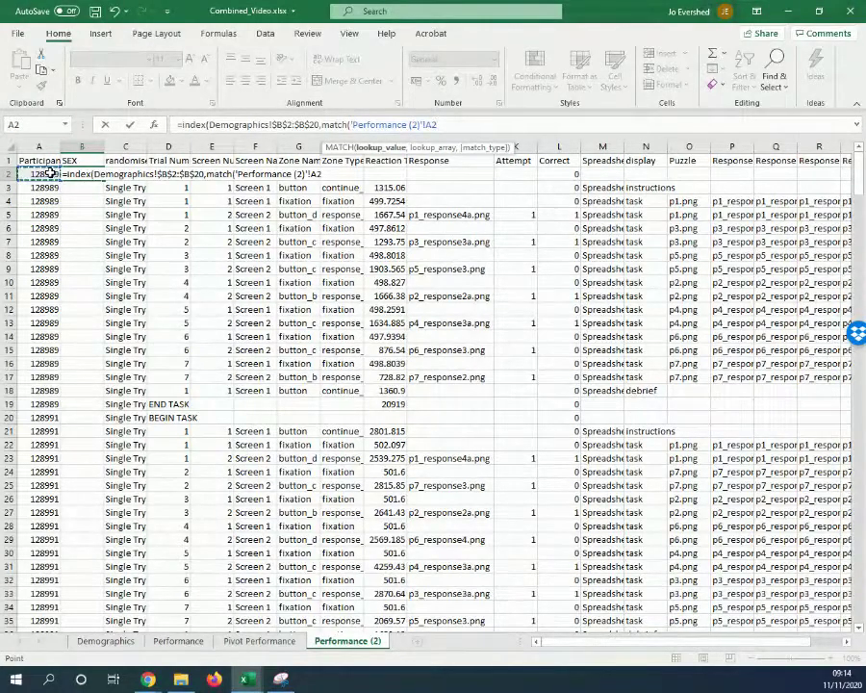
pyautogui.write(',')
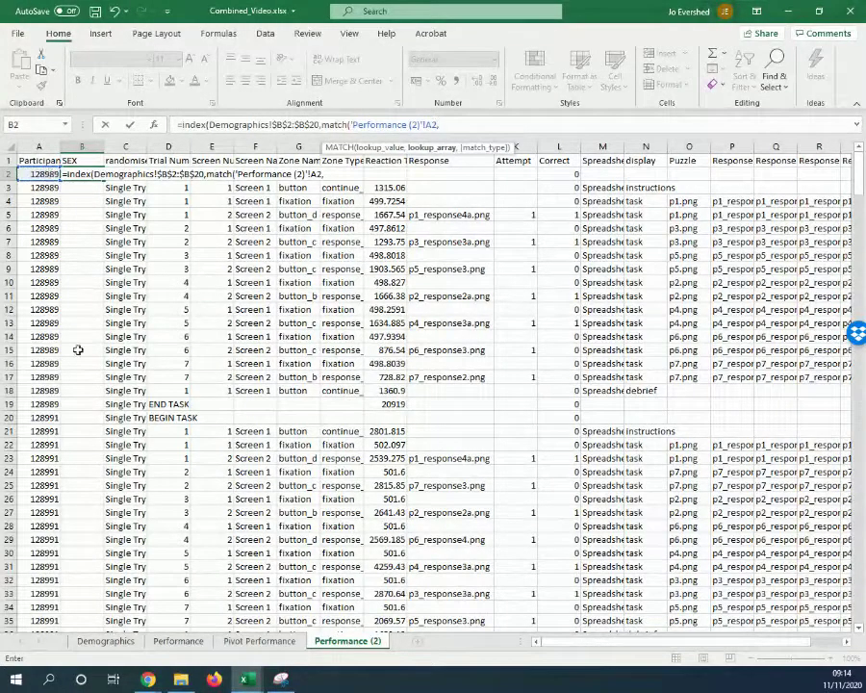
pyautogui.click(116, 641)
pyautogui.click(67, 174)
pyautogui.hotkey('ctrl', 'shift', 'Down')
pyautogui.press('F4')
pyautogui.write(',0))')
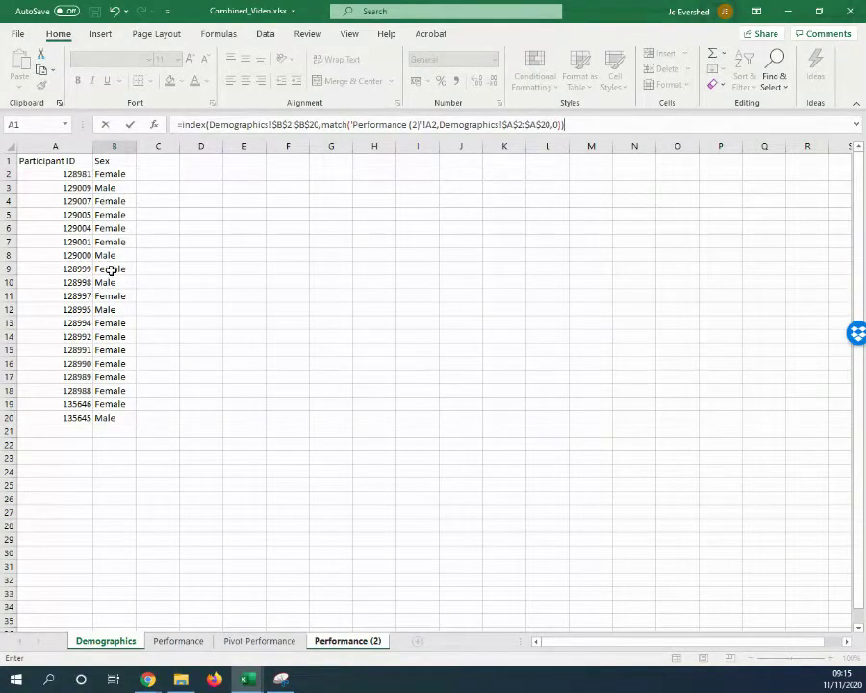
# Enter the lookup formula in B2 and fill it down through B2:B370
pyautogui.press('Return')
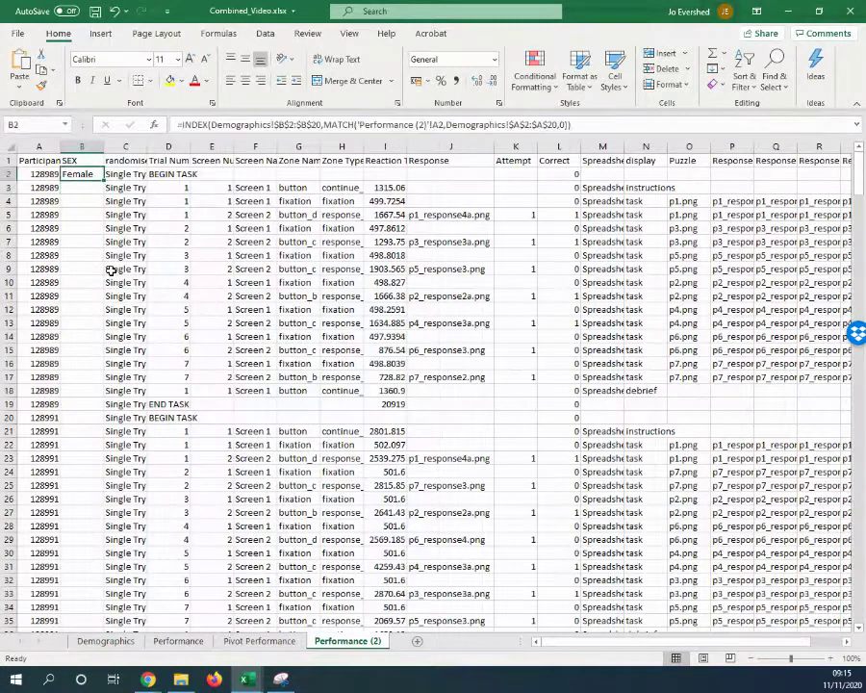
pyautogui.hotkey('ctrl', 'c')
pyautogui.press('Left')
pyautogui.hotkey('ctrl', 'Down')
pyautogui.press('Right')
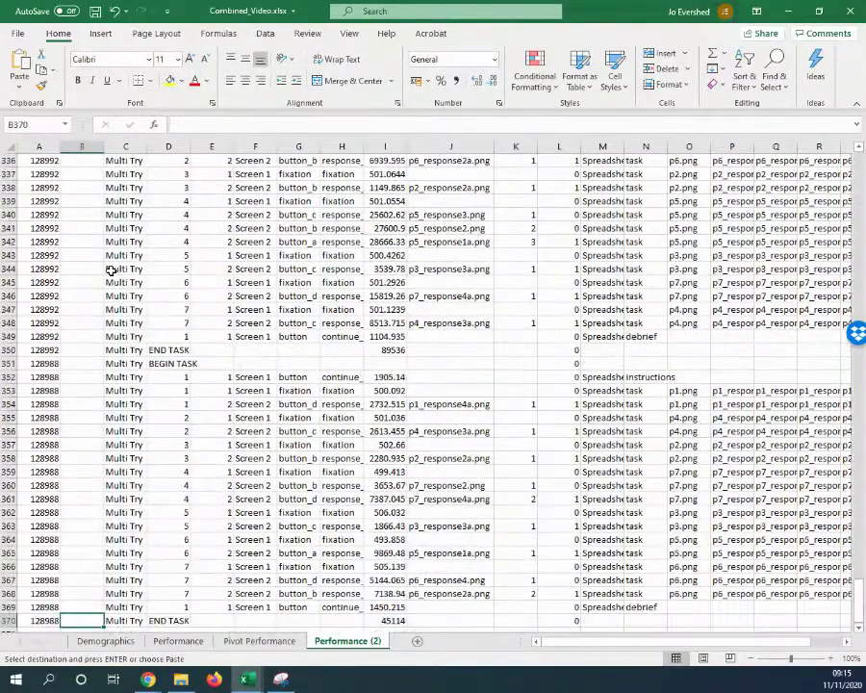
pyautogui.hotkey('ctrl', 'v')
pyautogui.hotkey('ctrl', 'Up')
pyautogui.hotkey('ctrl', 'shift', 'Down')
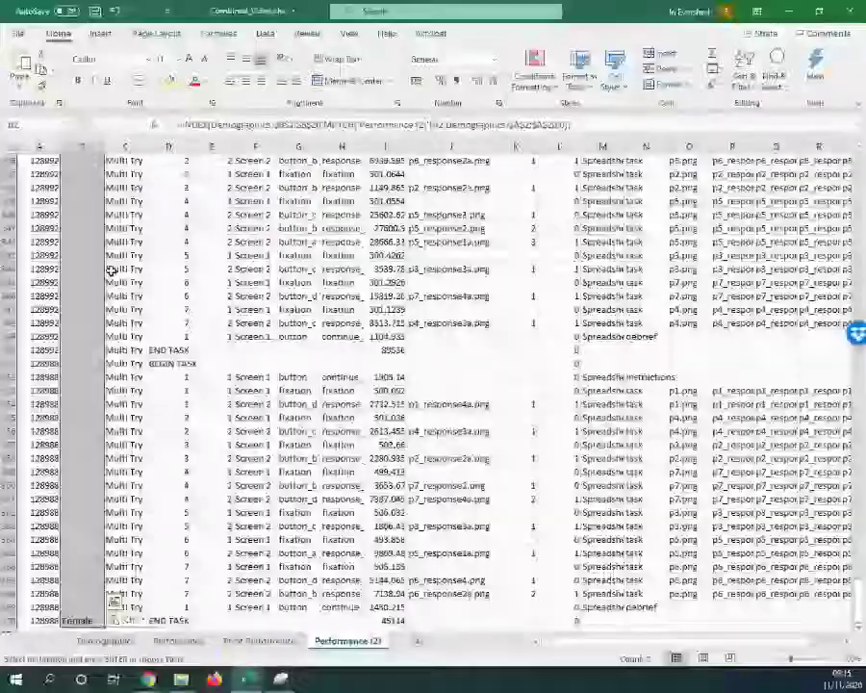
pyautogui.hotkey('ctrl', 'd')
# Check the filled sex values, then select the whole data range from A1 to row 370
pyautogui.hotkey('ctrl', 'Up')
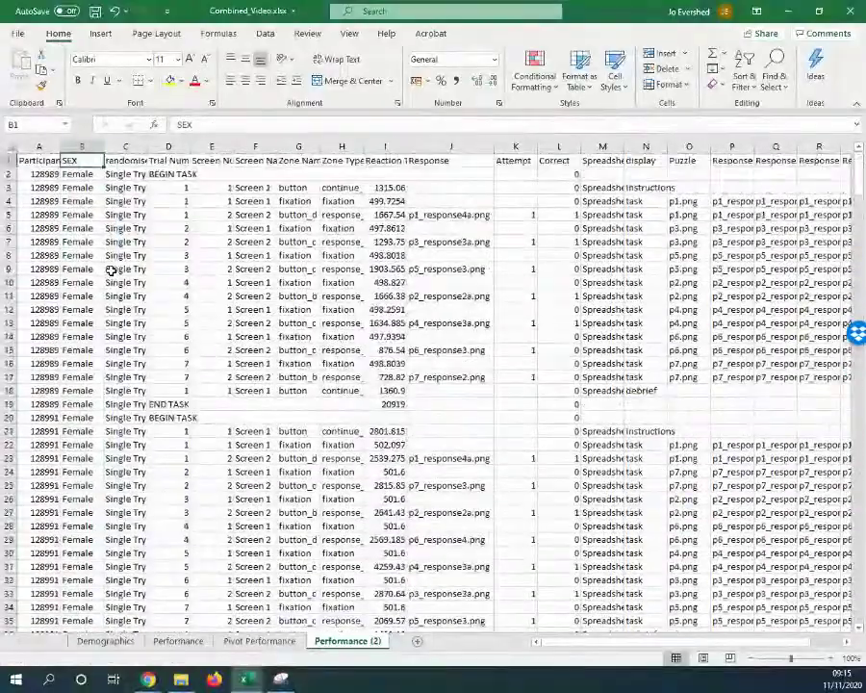
pyautogui.press('Down')
pyautogui.press('pagedown')
pyautogui.press('pagedown')
pyautogui.press('pagedown')
pyautogui.press('pagedown')
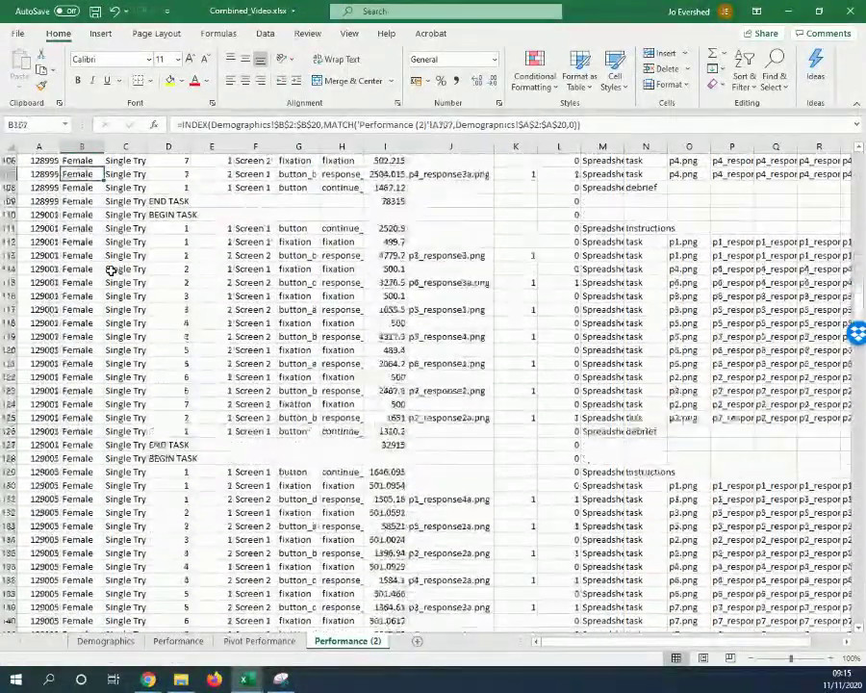
pyautogui.press('pagedown')
pyautogui.hotkey('ctrl', 'Up')
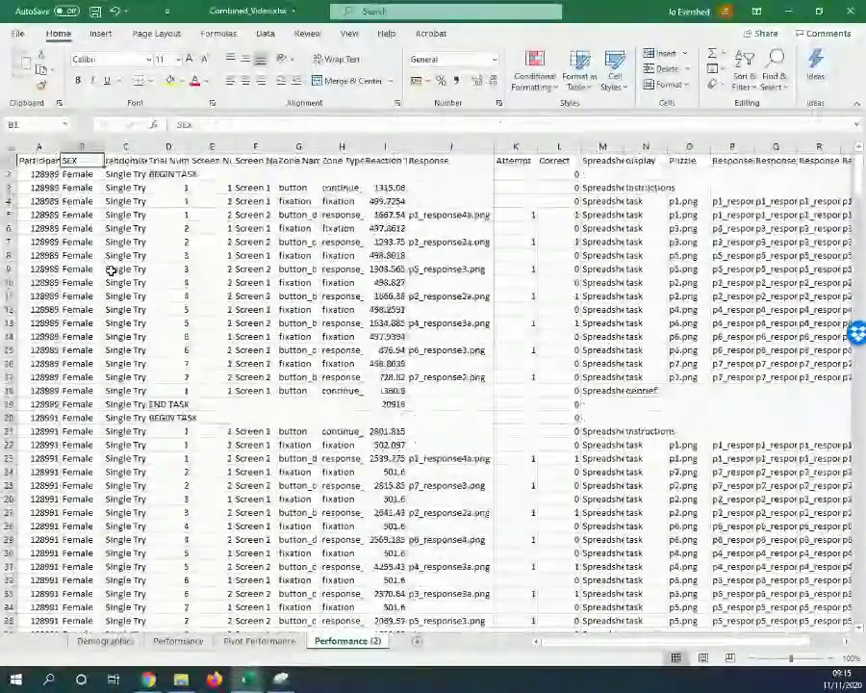
pyautogui.press('Down')
pyautogui.press('Up')
pyautogui.press('Left')
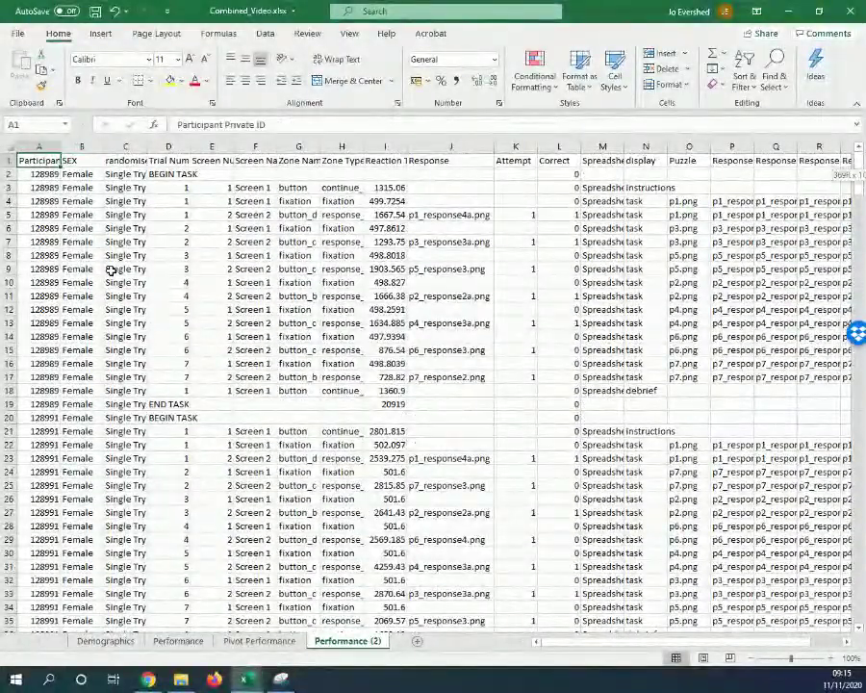
pyautogui.hotkey('ctrl', 'shift', 'Right')
pyautogui.hotkey('ctrl', 'shift', 'Down')
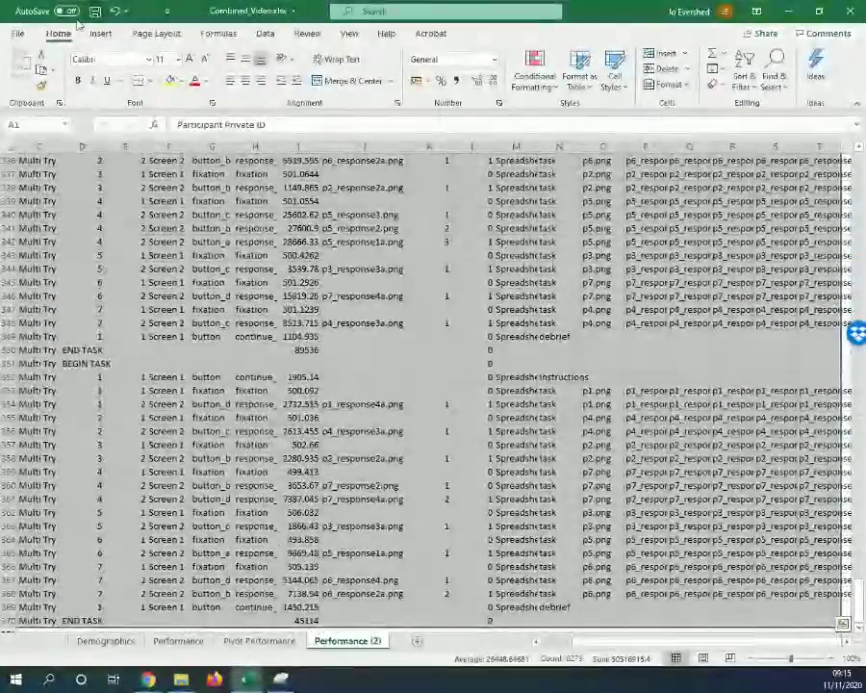
# Insert a PivotTable from the selected data on a new worksheet
pyautogui.click(100, 33)
pyautogui.click(24, 65)
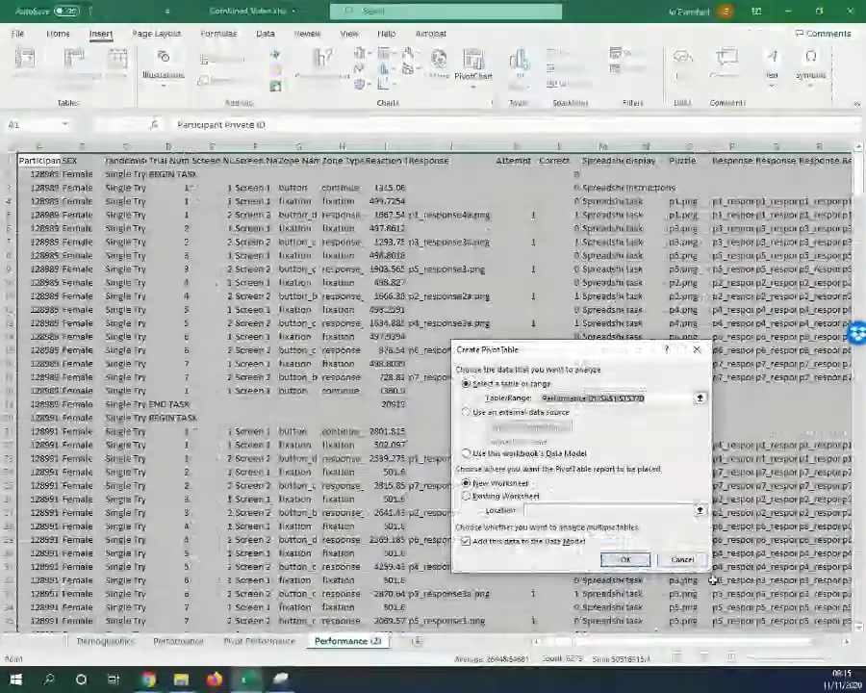
pyautogui.click(626, 560)
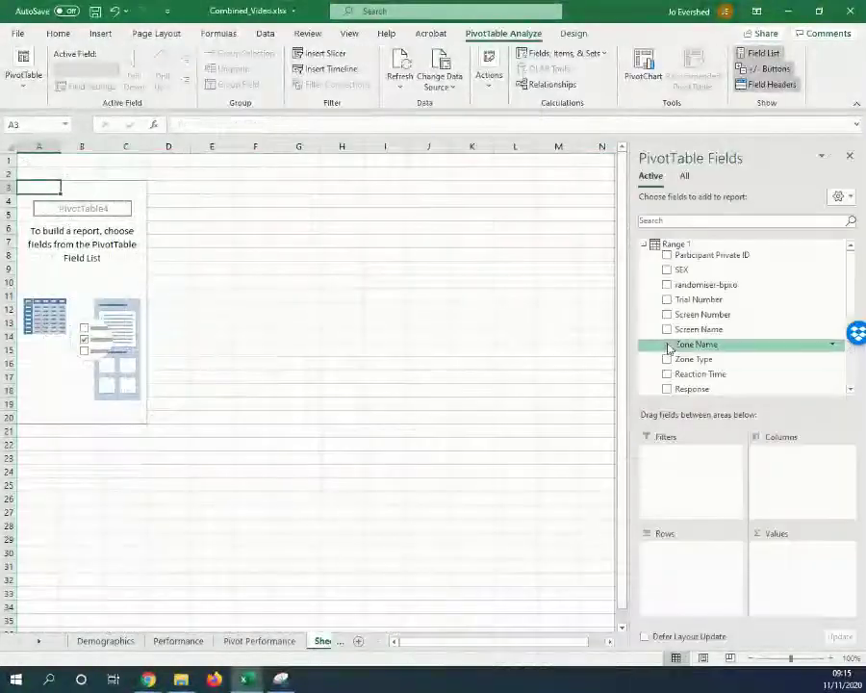
# Put Participant Private ID in Rows, Correct in Values and SEX in Columns
pyautogui.moveTo(716, 255); pyautogui.dragTo(701, 588)
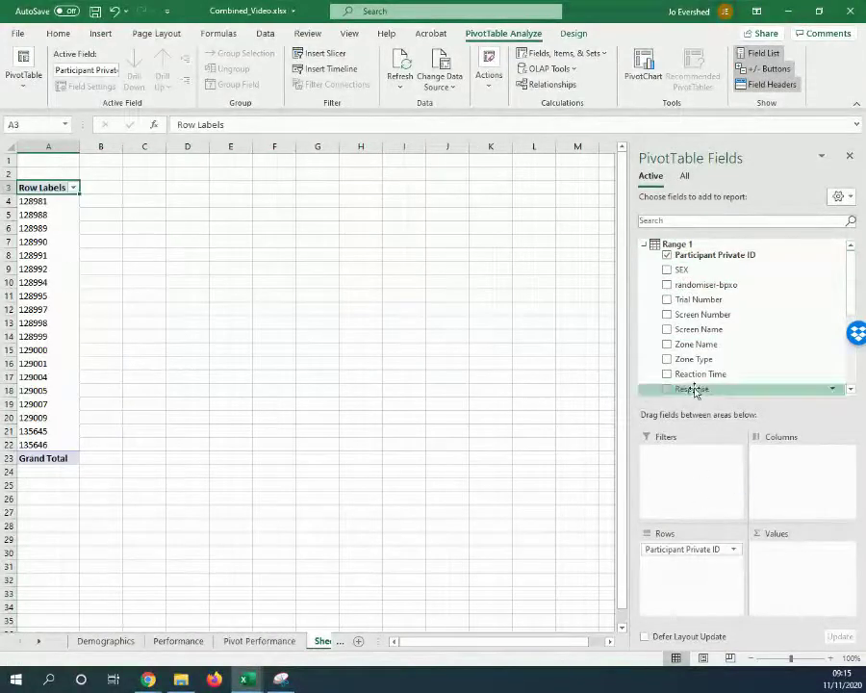
pyautogui.scroll(-3, 710, 349)
pyautogui.moveTo(684, 327); pyautogui.dragTo(786, 586)
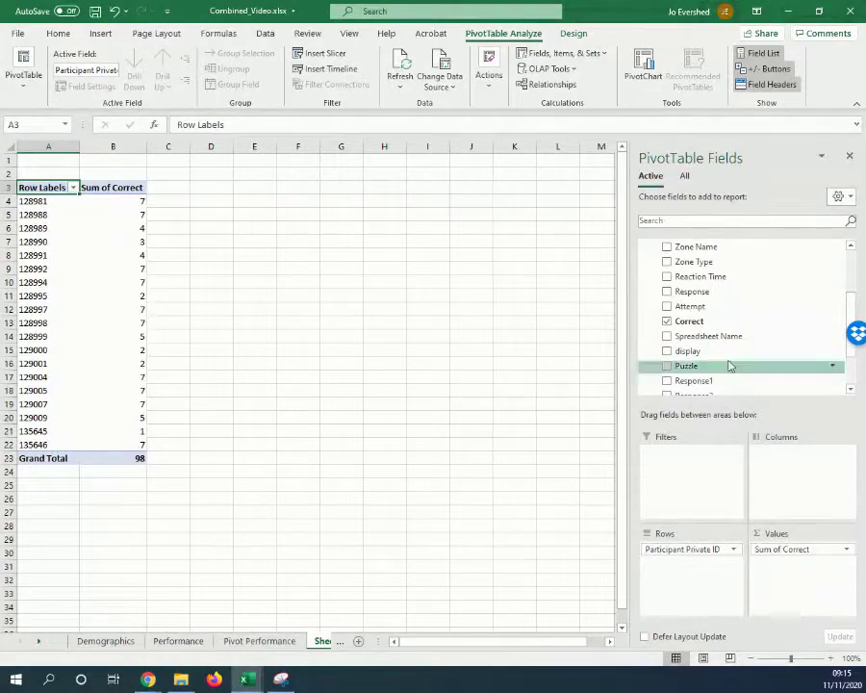
pyautogui.scroll(-2, 707, 322)
pyautogui.scroll(3, 705, 322)
pyautogui.scroll(3, 705, 322)
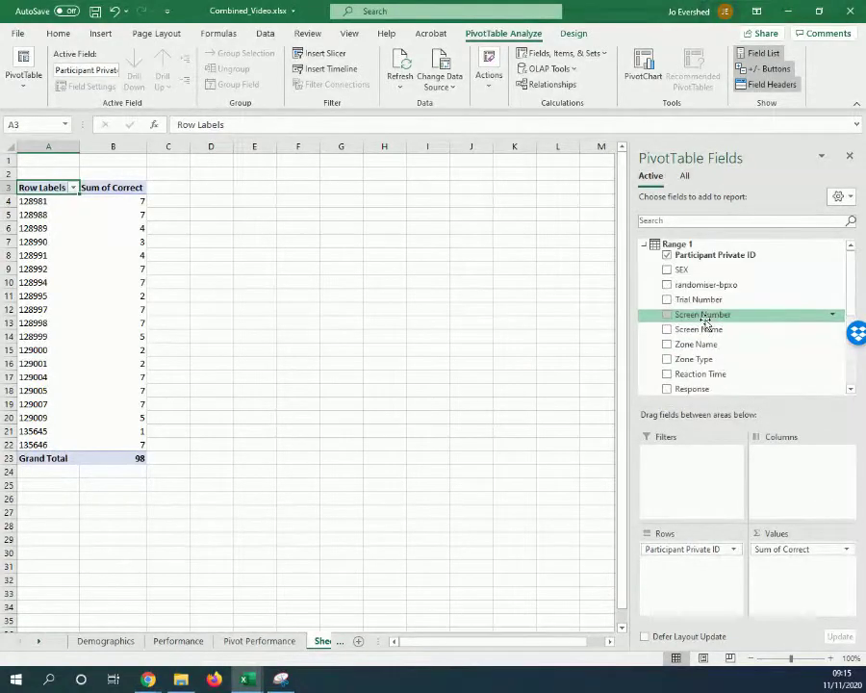
pyautogui.moveTo(677, 270); pyautogui.dragTo(787, 465)
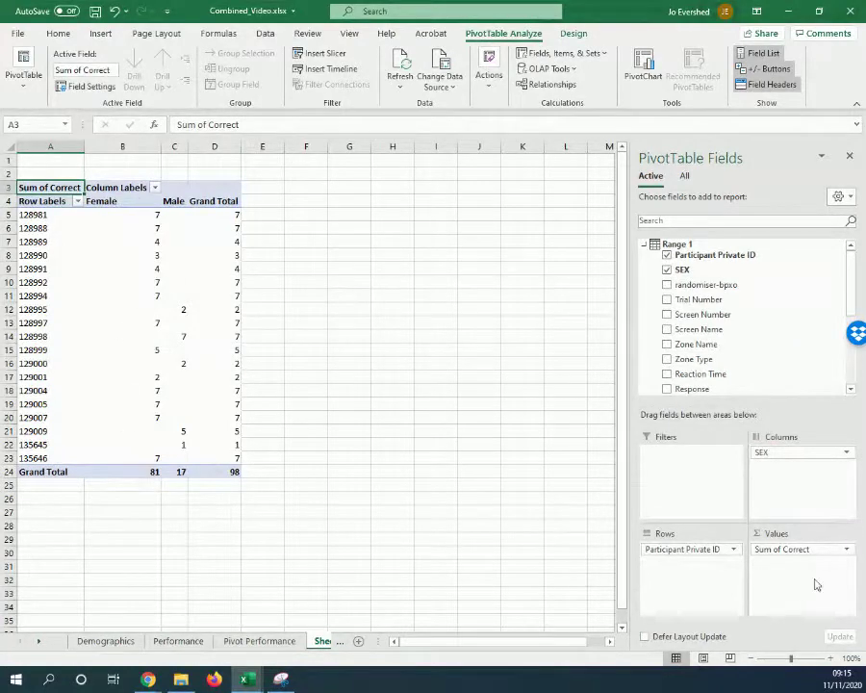
# Change the Correct value field to summarise by Average
pyautogui.click(846, 549)
pyautogui.click(848, 551)
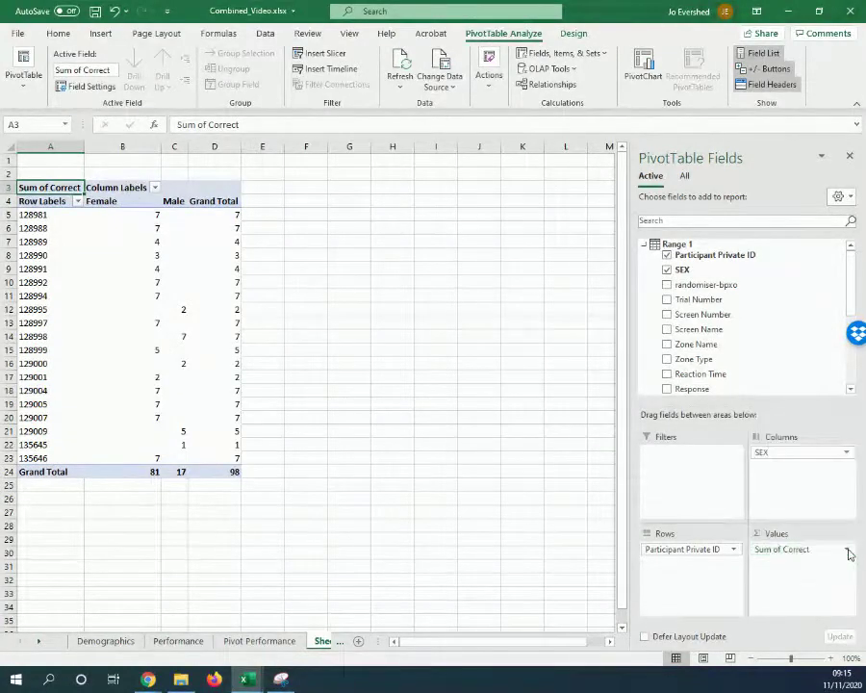
pyautogui.click(848, 551)
pyautogui.click(799, 531)
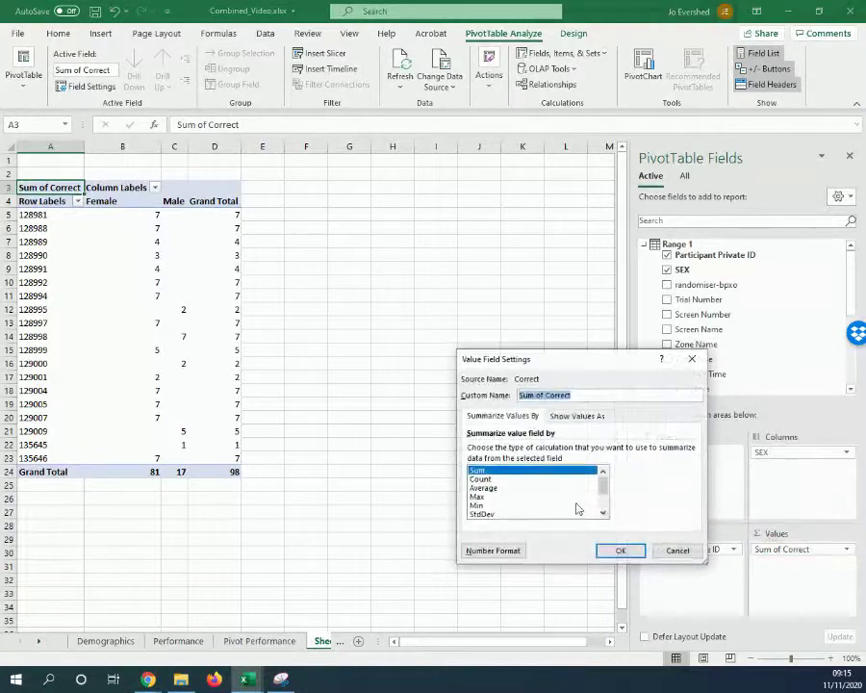
pyautogui.click(483, 488)
pyautogui.click(620, 550)
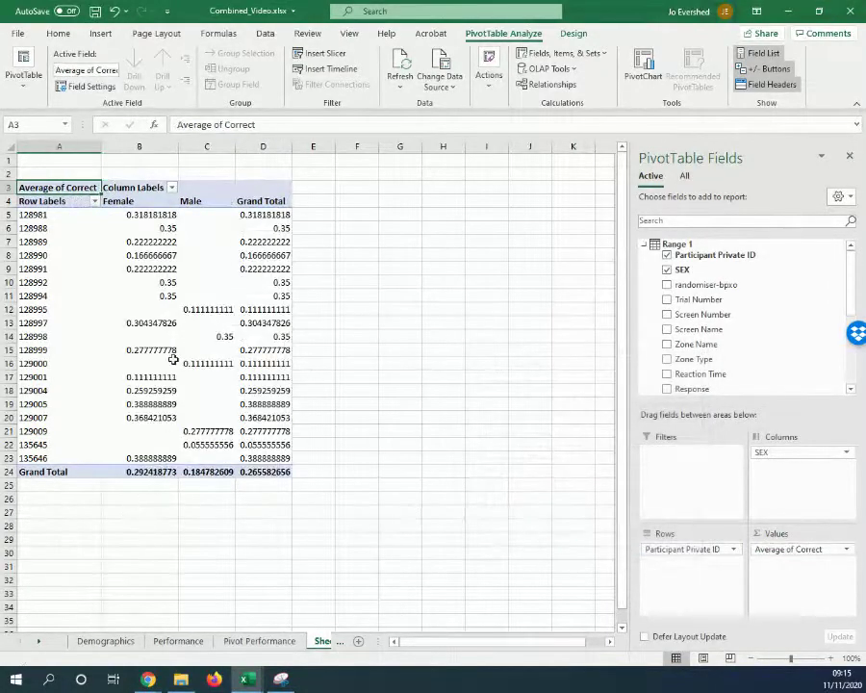
# Reduce the pivot's average values to two decimal places
pyautogui.moveTo(134, 216); pyautogui.dragTo(250, 485)
pyautogui.click(50, 33)
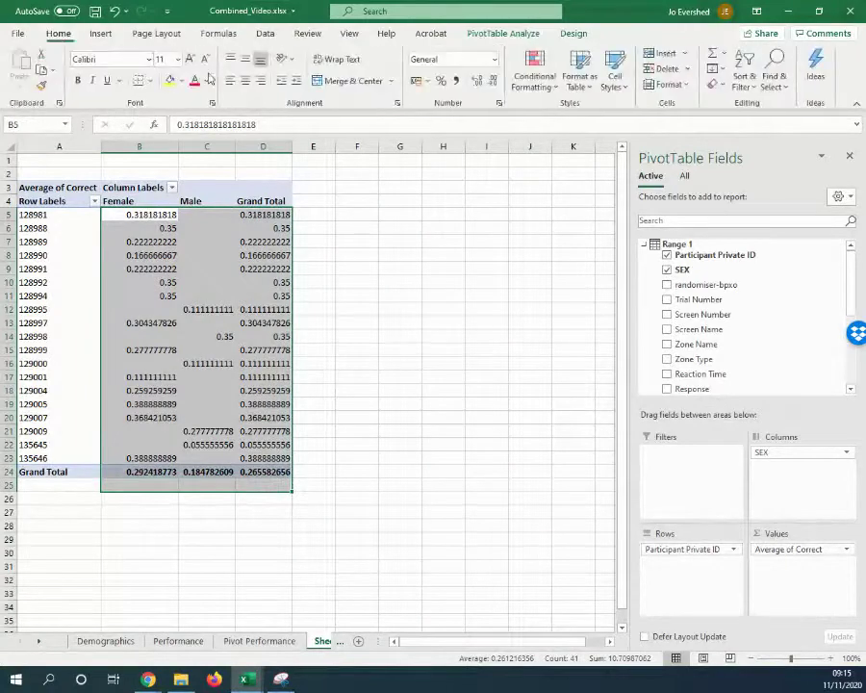
pyautogui.click(492, 84)
pyautogui.click(492, 83)
pyautogui.click(491, 84)
pyautogui.click(492, 84)
pyautogui.click(491, 83)
pyautogui.click(491, 83)
pyautogui.click(492, 84)
# Deselect the pivot, then select B2 on Performance (2) to view its INDEX/MATCH formula
pyautogui.click(193, 521)
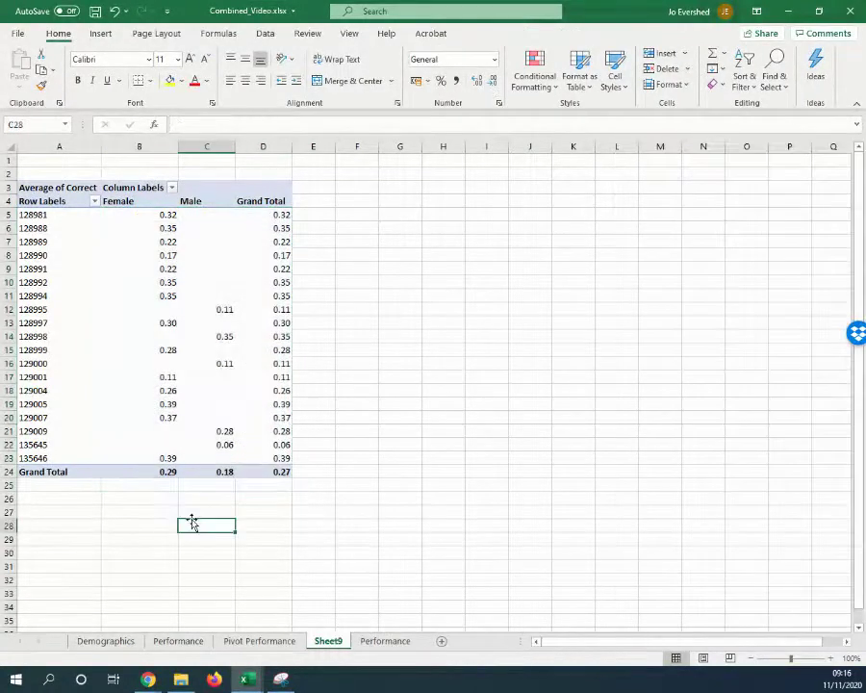
pyautogui.click(500, 445)
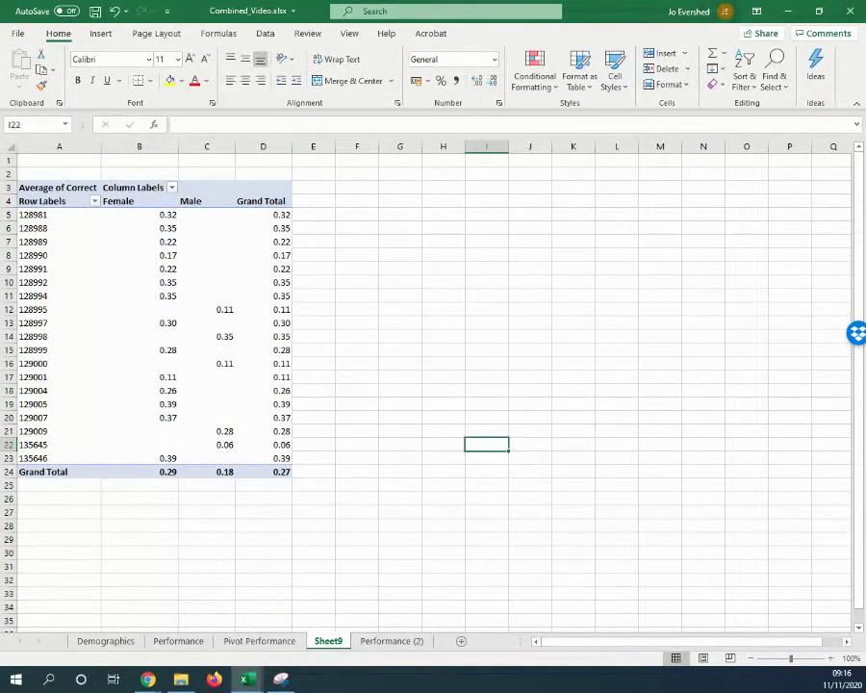
pyautogui.click(260, 565)
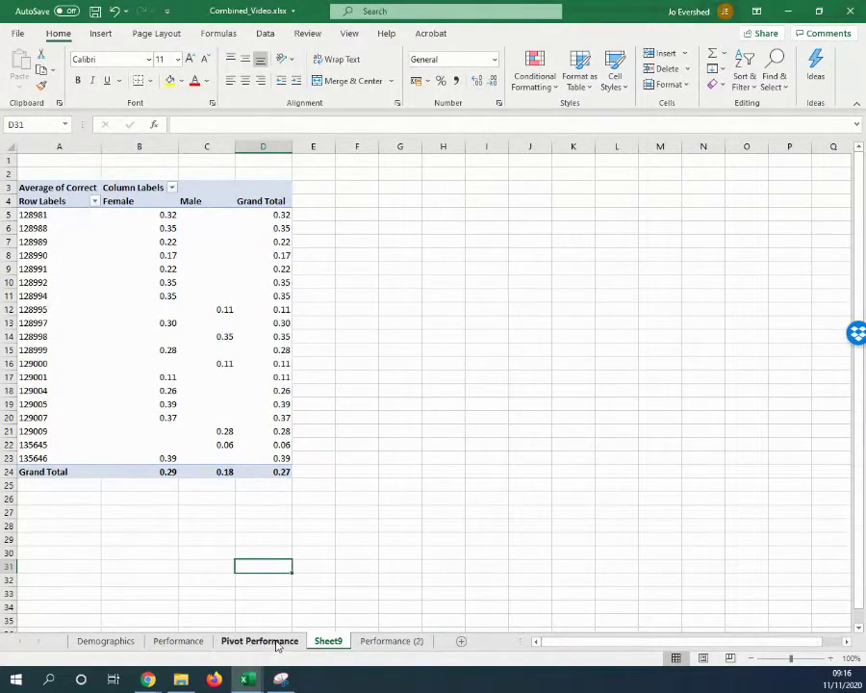
pyautogui.click(371, 645)
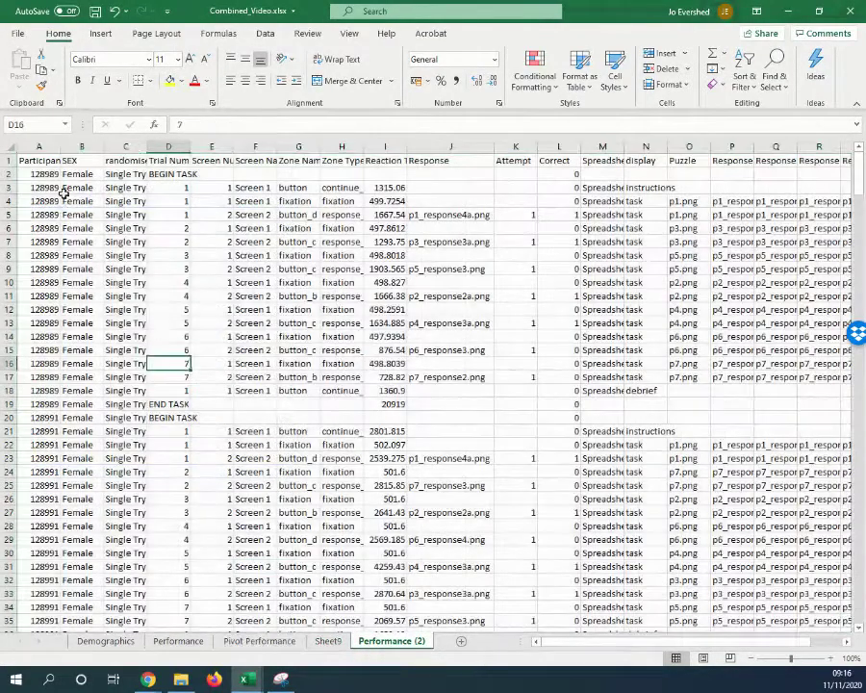
pyautogui.click(65, 173)
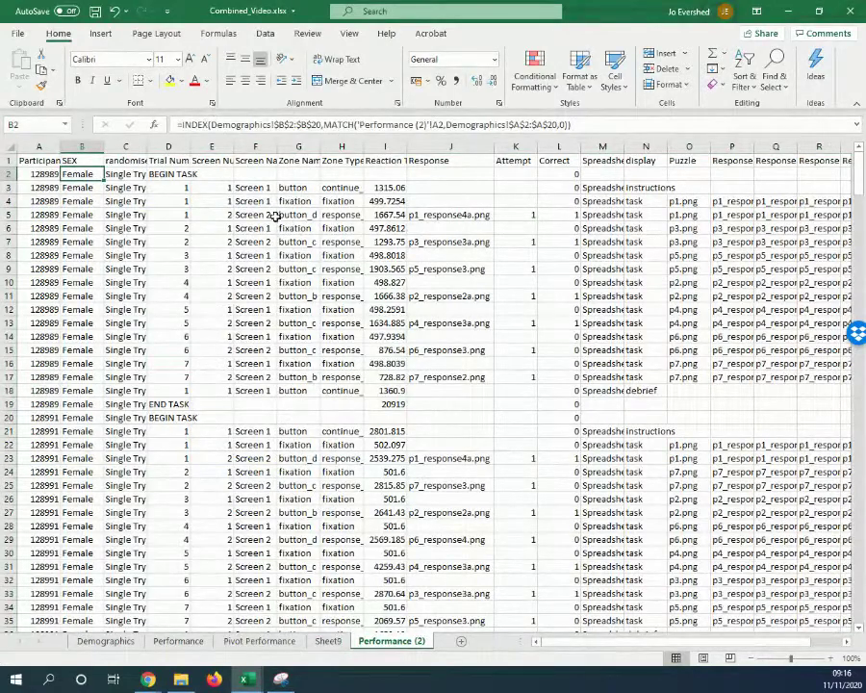